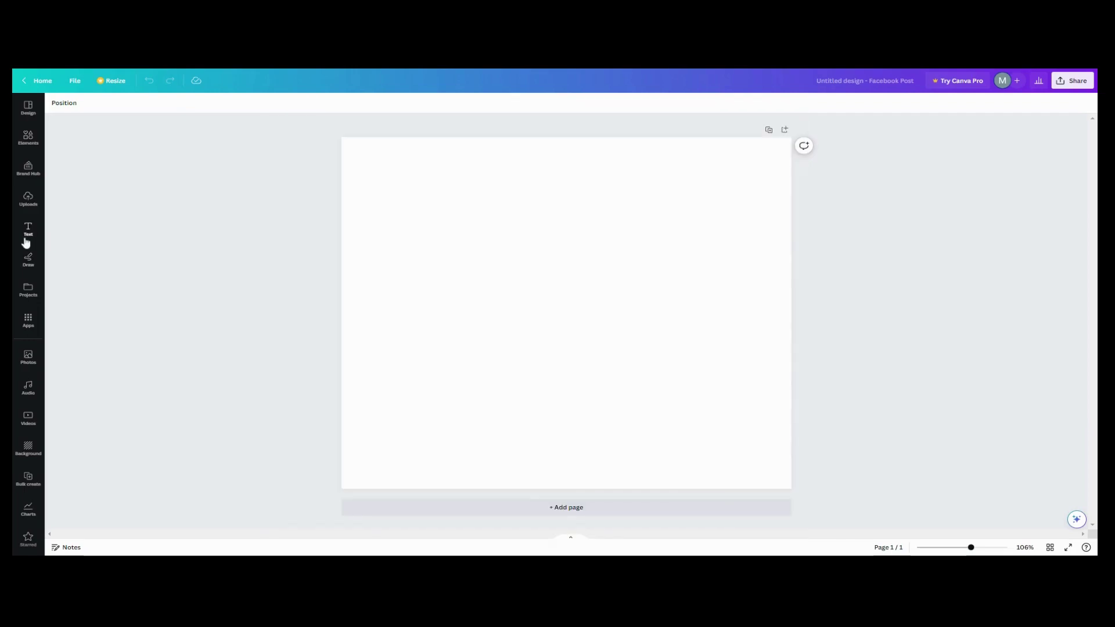
# Add the recently used 'THEO & KATE are having a BABY BOY!' font combination to the blank page.
pyautogui.click(27, 229)
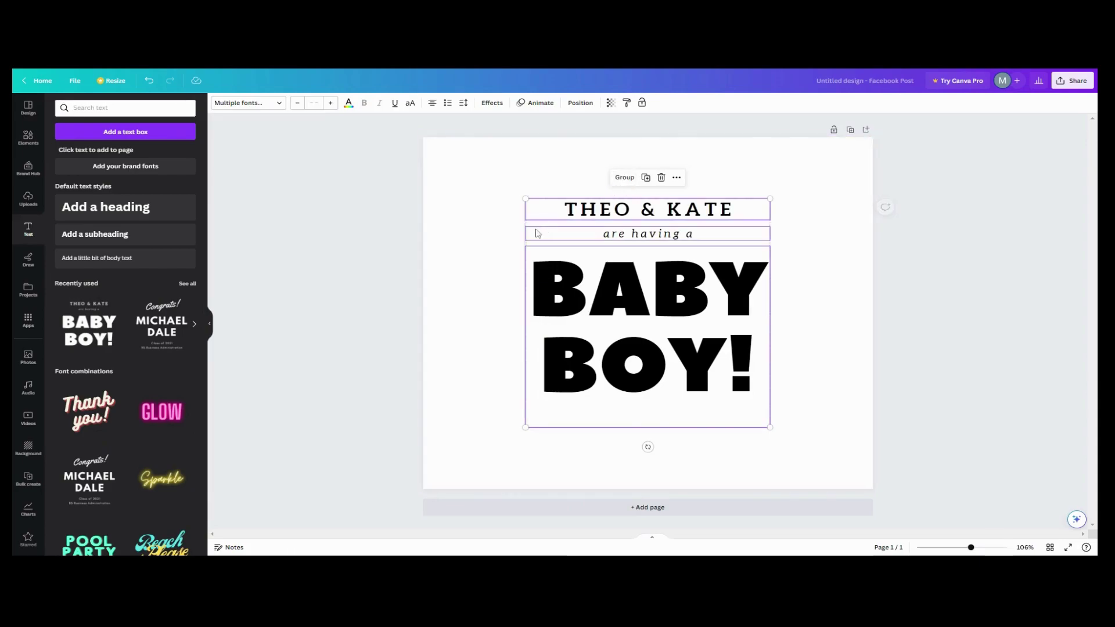
# Delete the 'THEO & KATE' and 'are having a' text lines.
pyautogui.click(812, 214)
pyautogui.click(741, 216)
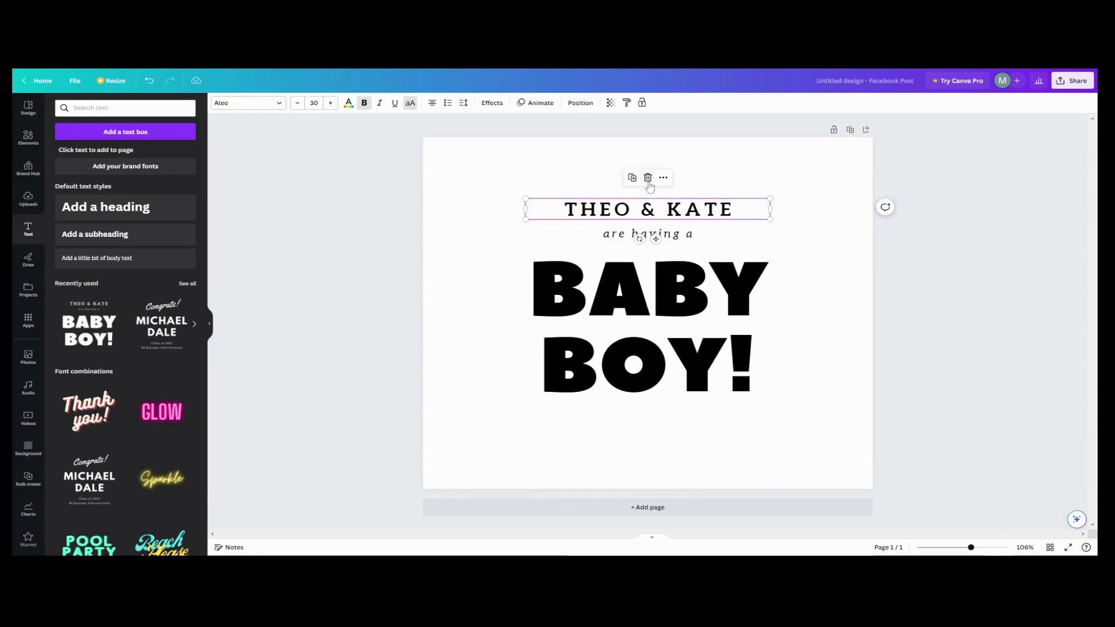
pyautogui.press('Delete')
pyautogui.click(656, 238)
pyautogui.press('Delete')
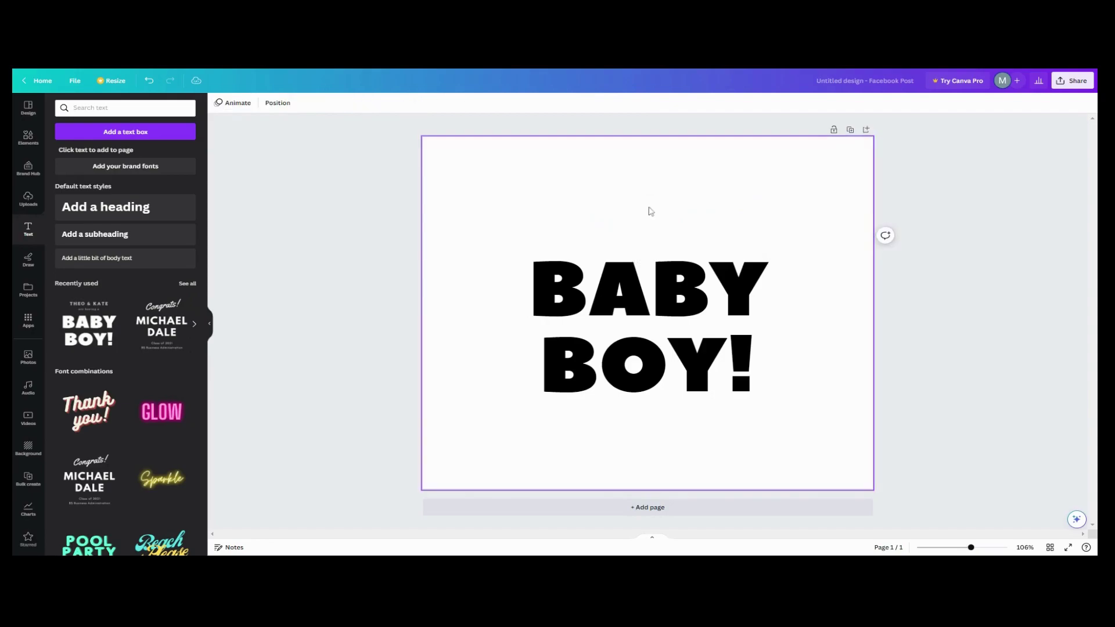
# Enlarge the BABY BOY! text box so it fills more of the page.
pyautogui.click(571, 250)
pyautogui.moveTo(525, 246); pyautogui.dragTo(460, 198)
pyautogui.moveTo(770, 429); pyautogui.dragTo(801, 447)
pyautogui.click(463, 170)
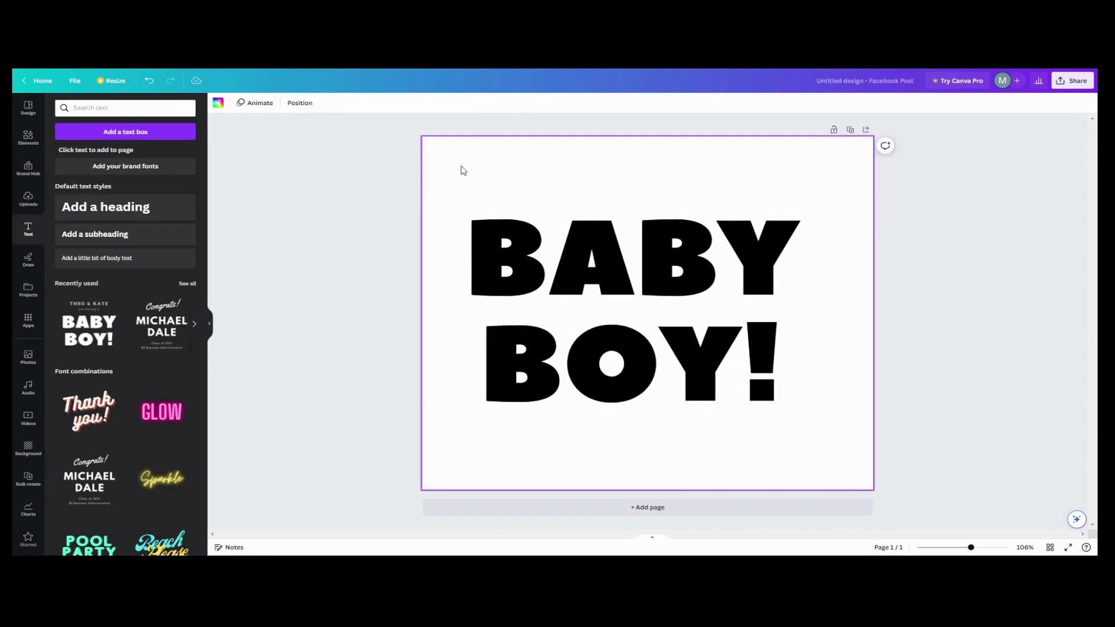
# Make the page background black.
pyautogui.click(391, 124)
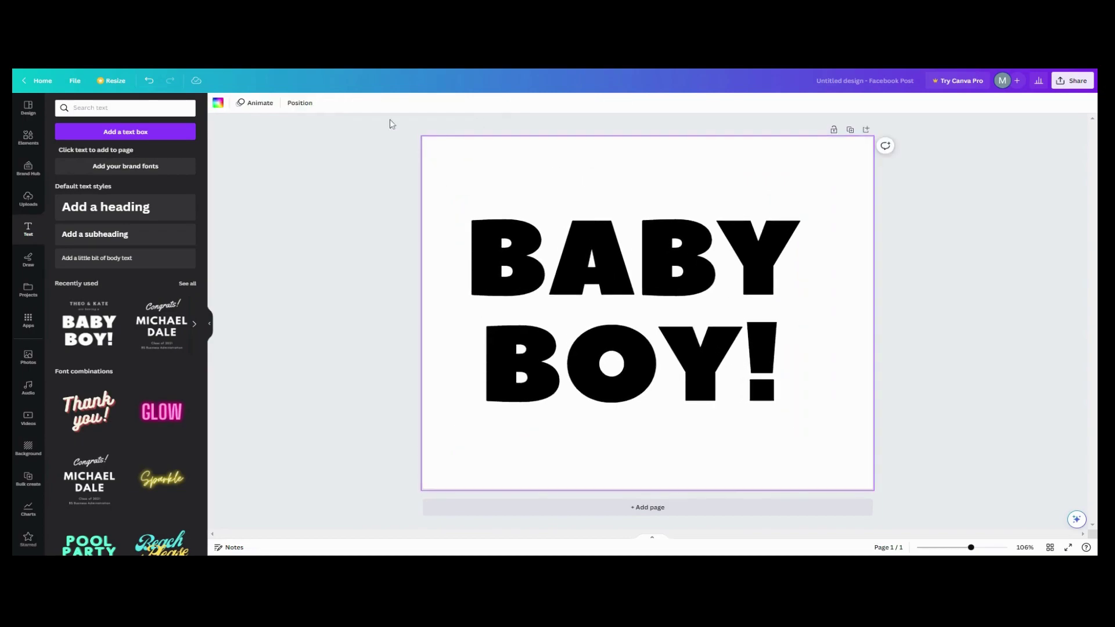
pyautogui.click(218, 103)
pyautogui.click(90, 155)
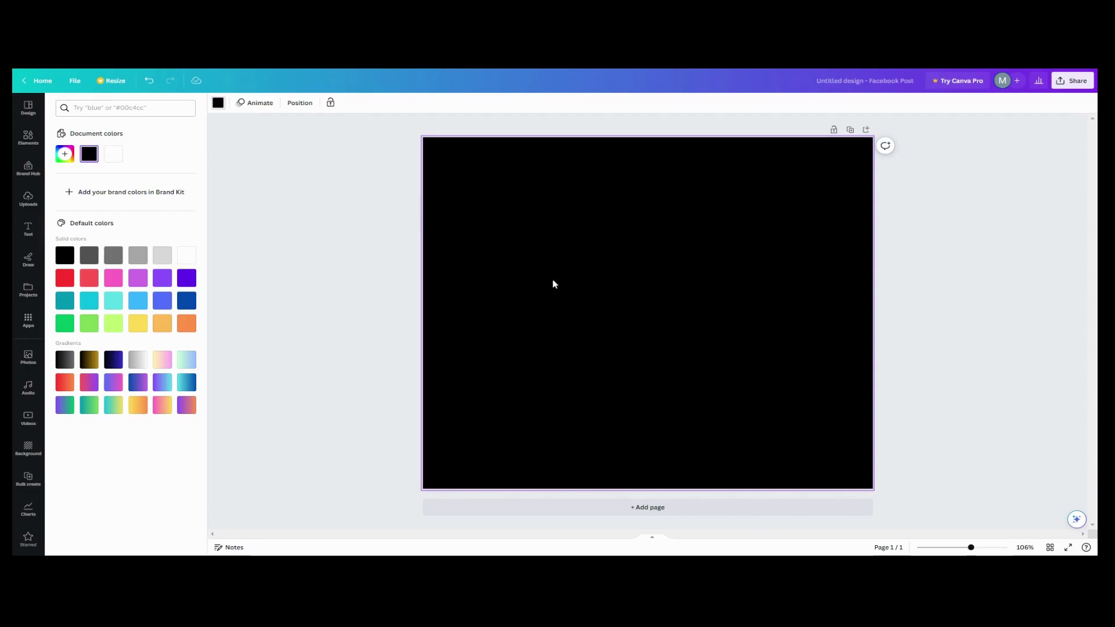
# Recolour the BABY BOY! text white.
pyautogui.click(653, 312)
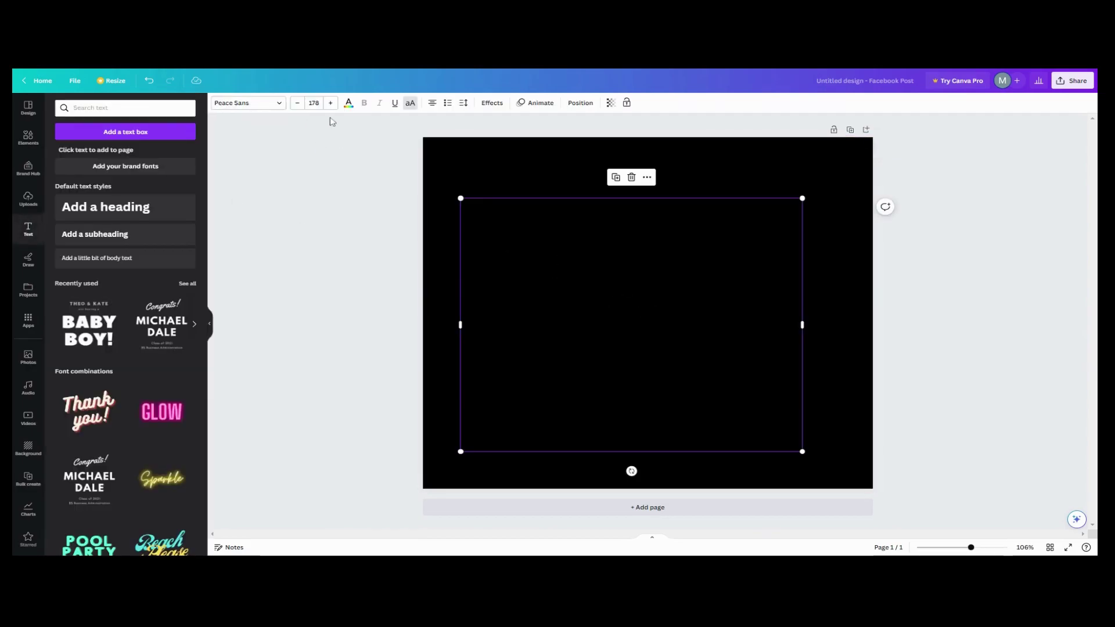
pyautogui.click(348, 104)
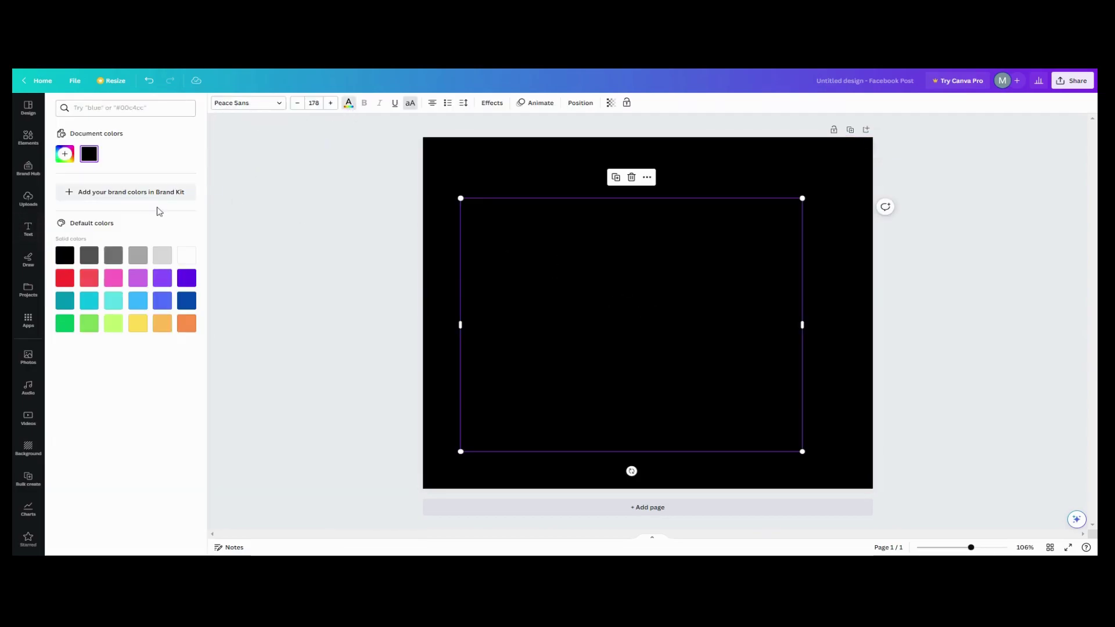
pyautogui.click(187, 258)
pyautogui.click(448, 184)
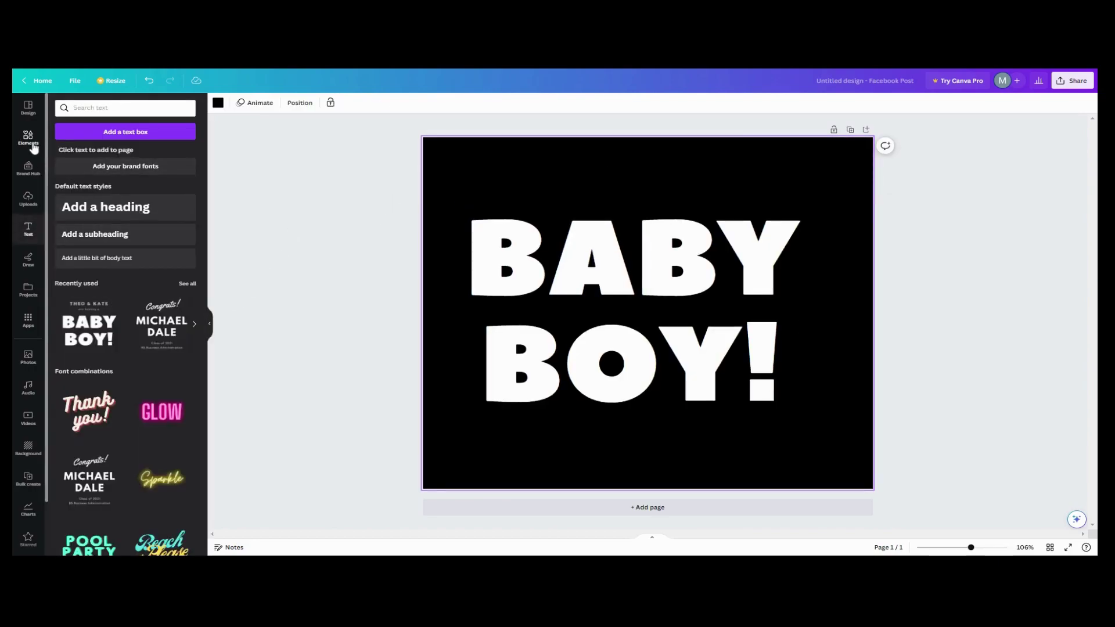
pyautogui.click(29, 140)
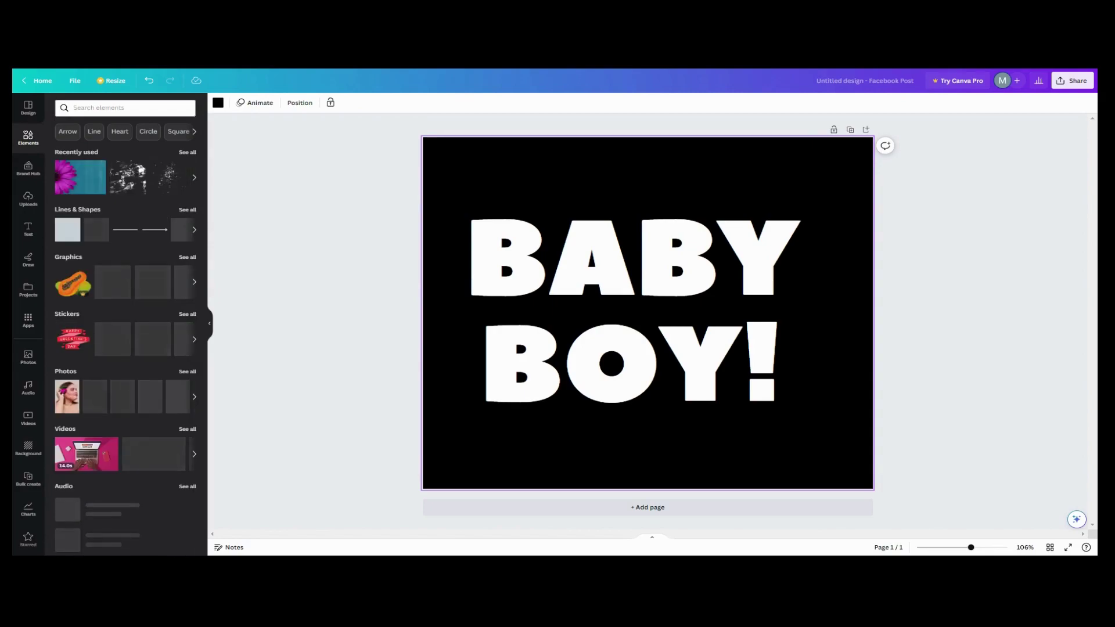
# Search the elements for 'splatter' and show all matching graphics.
pyautogui.click(61, 111)
pyautogui.write('sp')
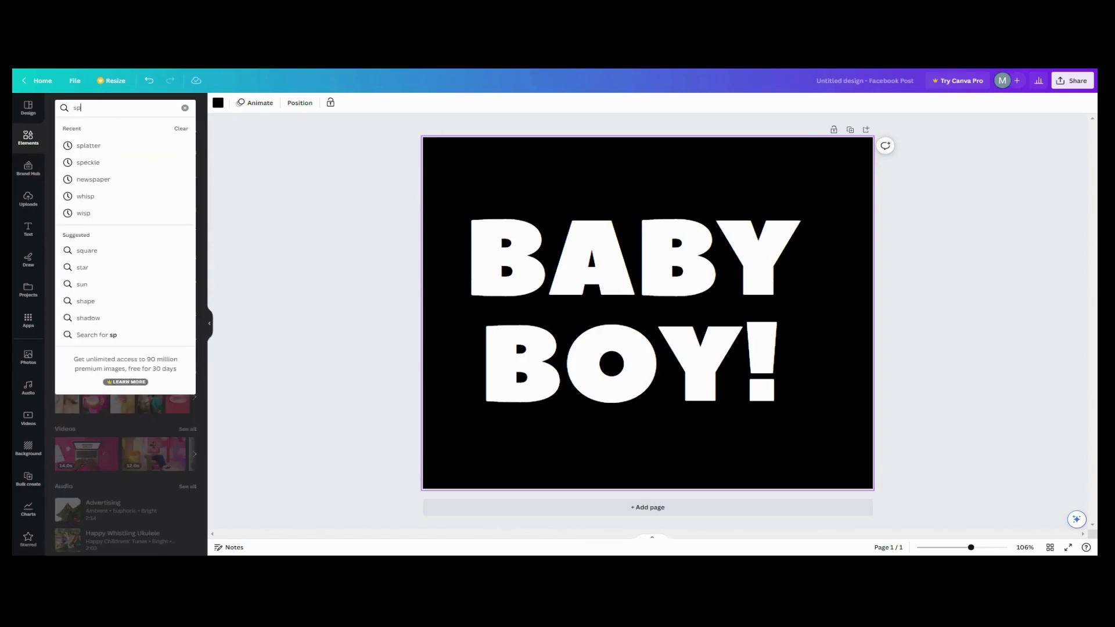
pyautogui.write('latter')
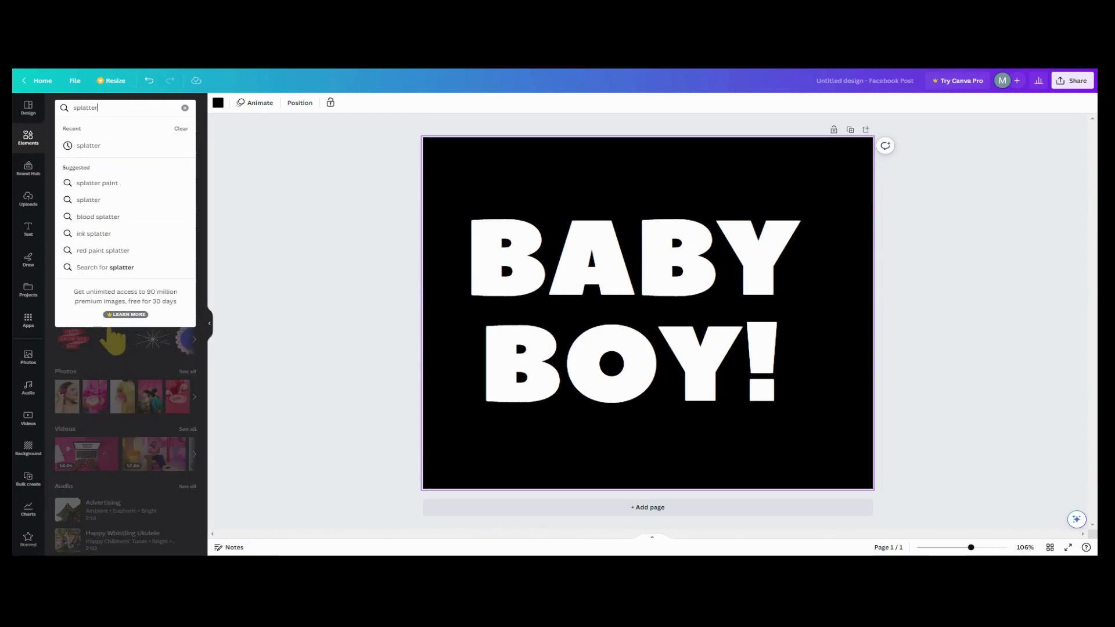
pyautogui.press('Return')
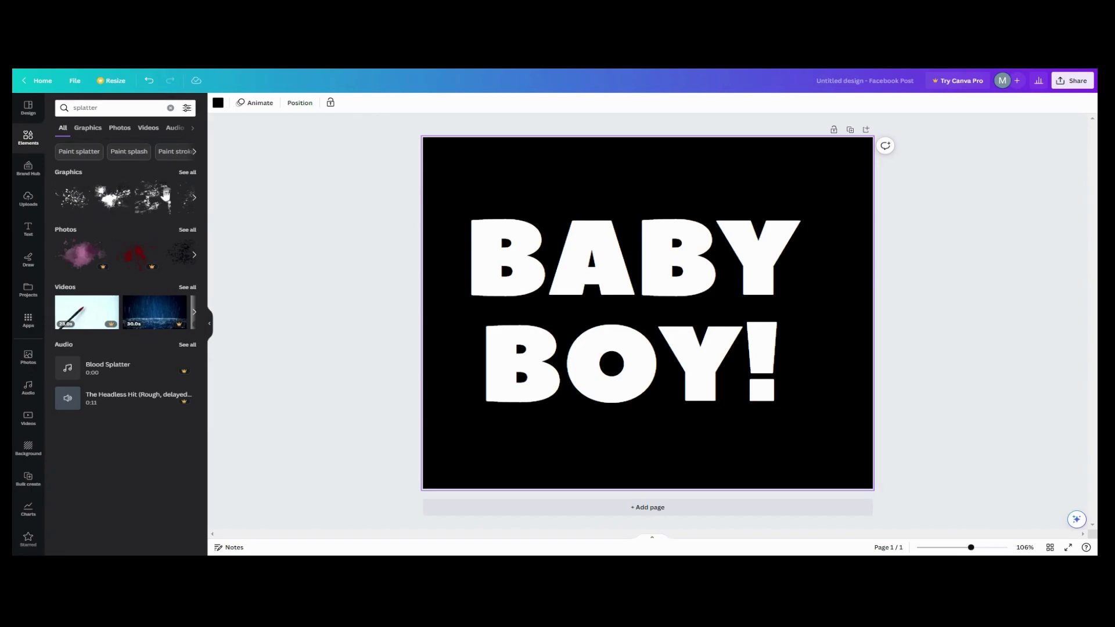
pyautogui.click(183, 175)
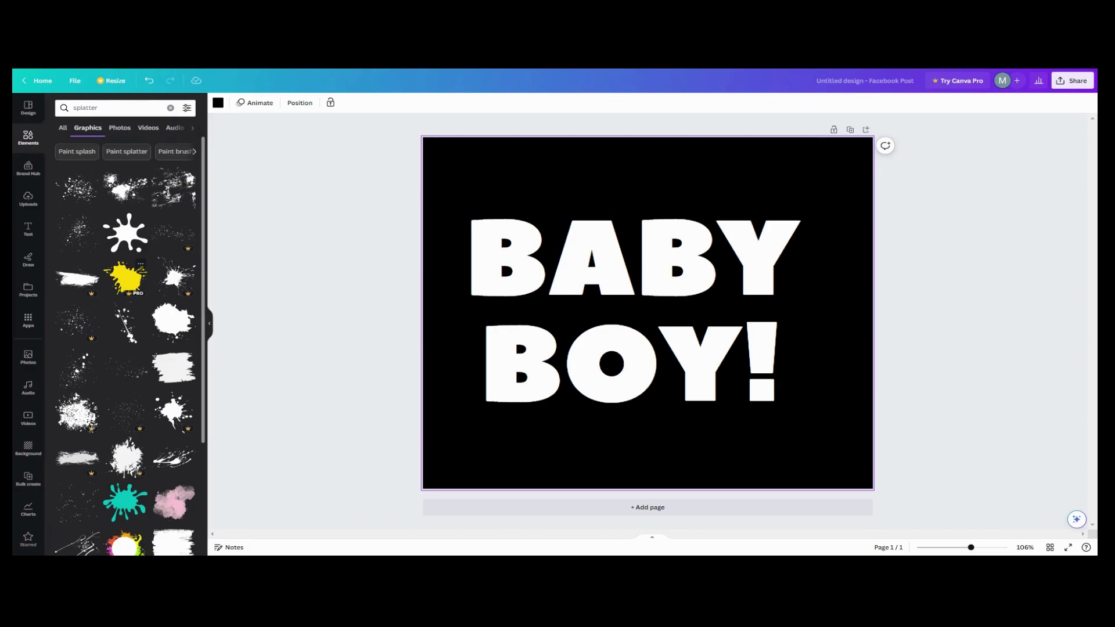
# Add the grunge texture and place copies over the first B, ABY/OY, and Y and !
pyautogui.click(170, 209)
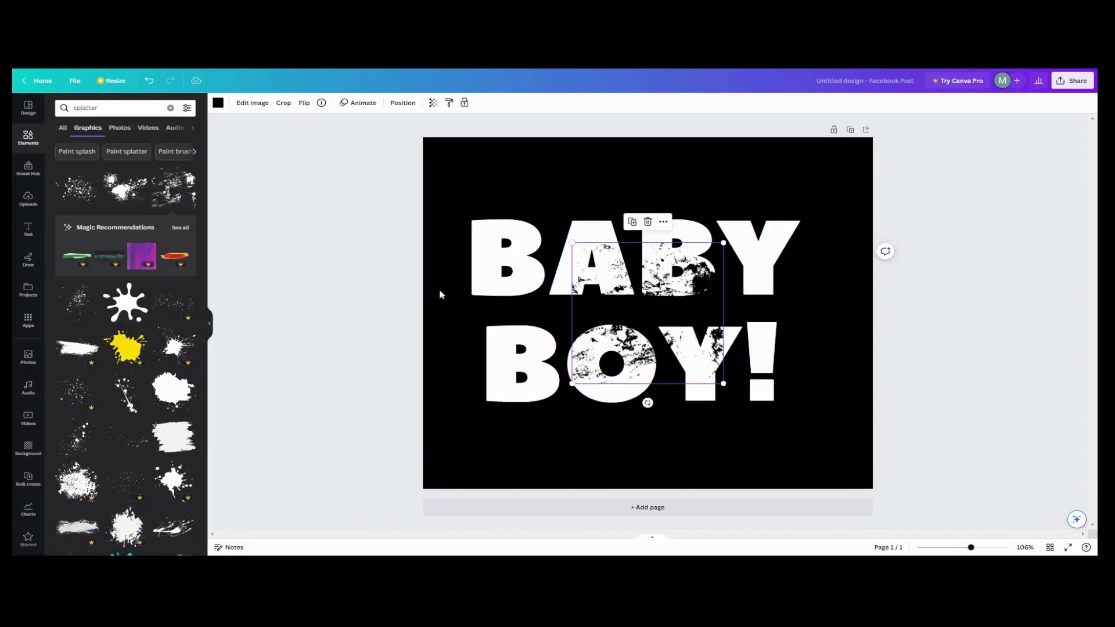
pyautogui.moveTo(682, 317); pyautogui.dragTo(483, 295)
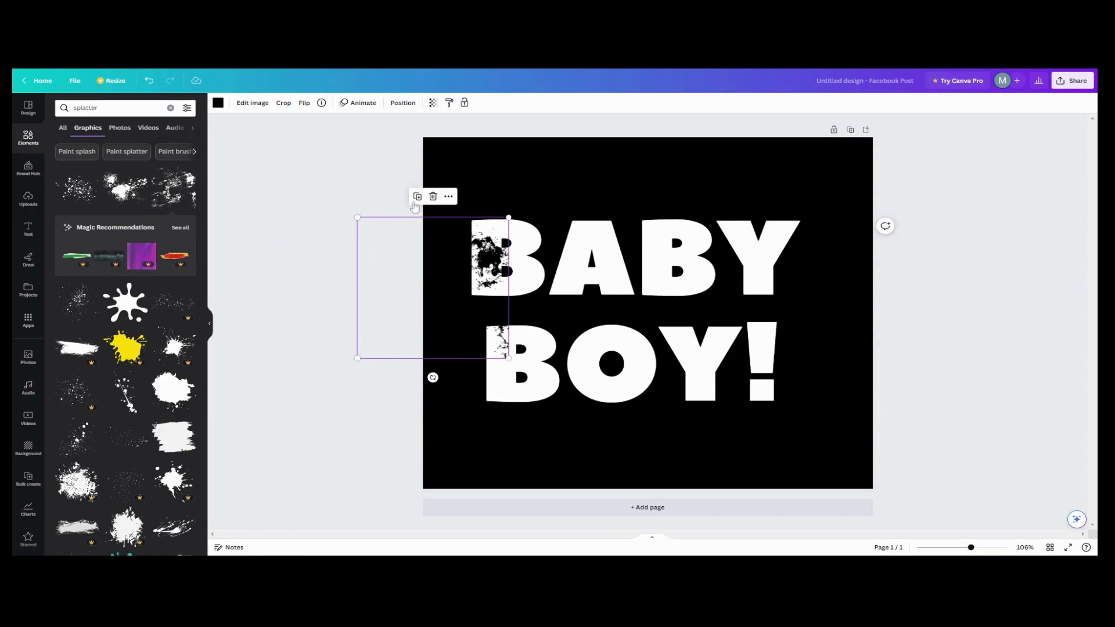
pyautogui.click(417, 196)
pyautogui.moveTo(443, 281); pyautogui.dragTo(658, 297)
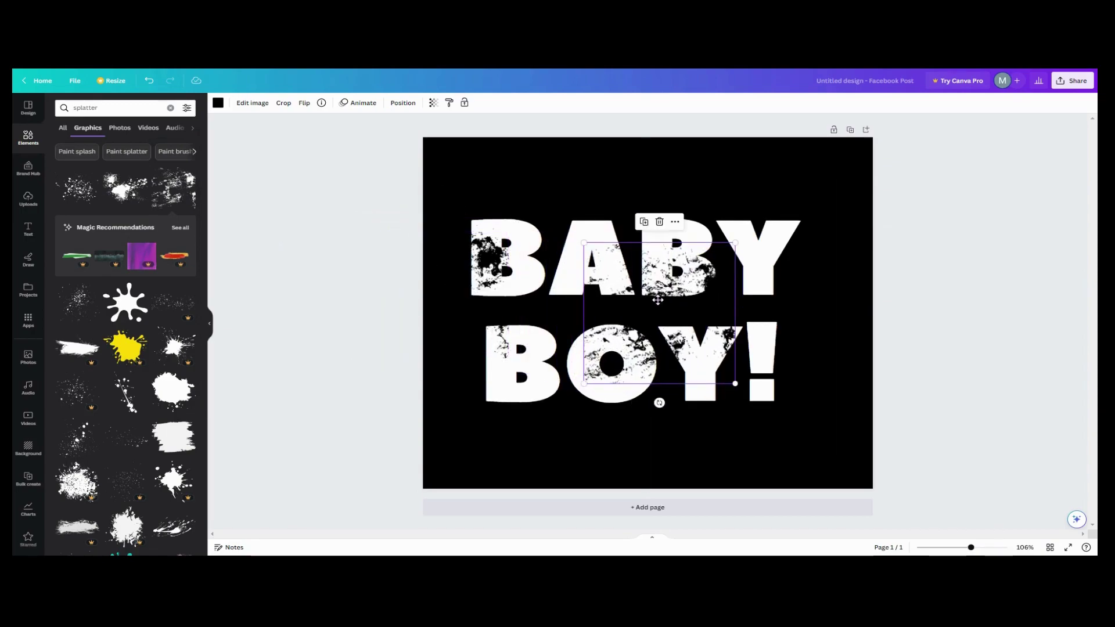
pyautogui.click(639, 226)
pyautogui.moveTo(858, 336); pyautogui.dragTo(730, 253)
# Rotate a copy about 60 degrees onto BOY, and add another splatter over BAB.
pyautogui.moveTo(755, 349); pyautogui.dragTo(685, 310)
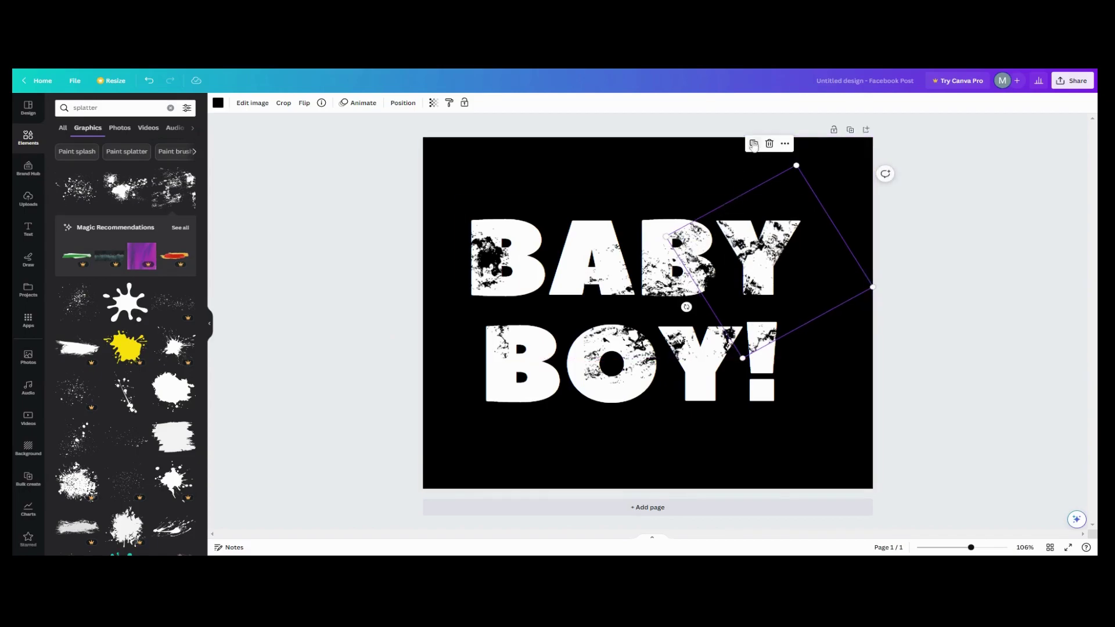
pyautogui.click(753, 147)
pyautogui.moveTo(750, 304); pyautogui.dragTo(536, 414)
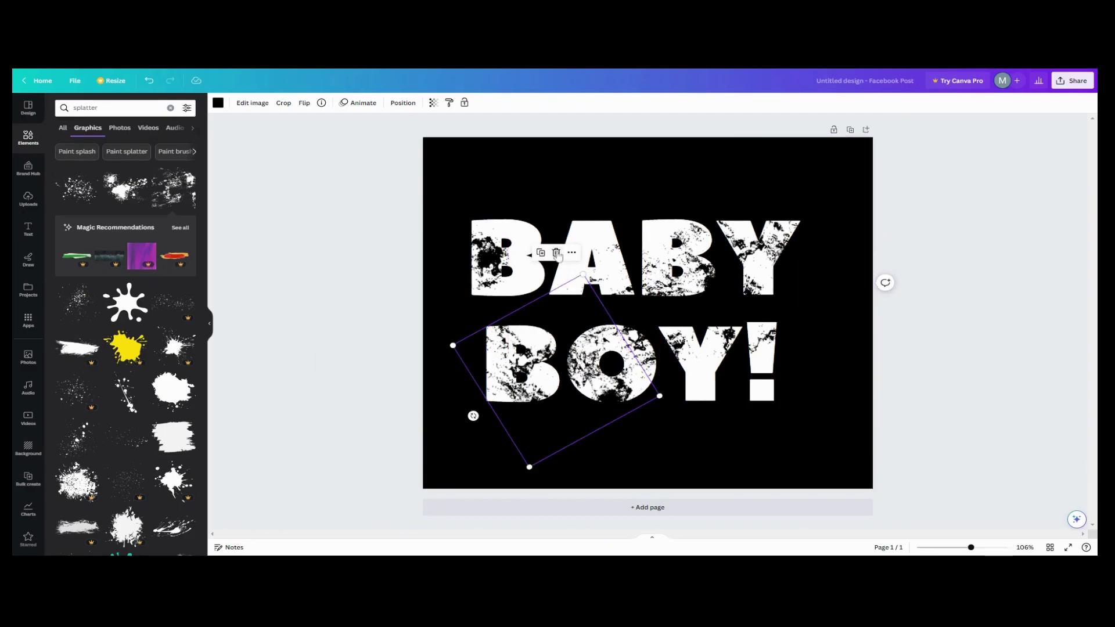
pyautogui.moveTo(561, 338); pyautogui.dragTo(734, 372)
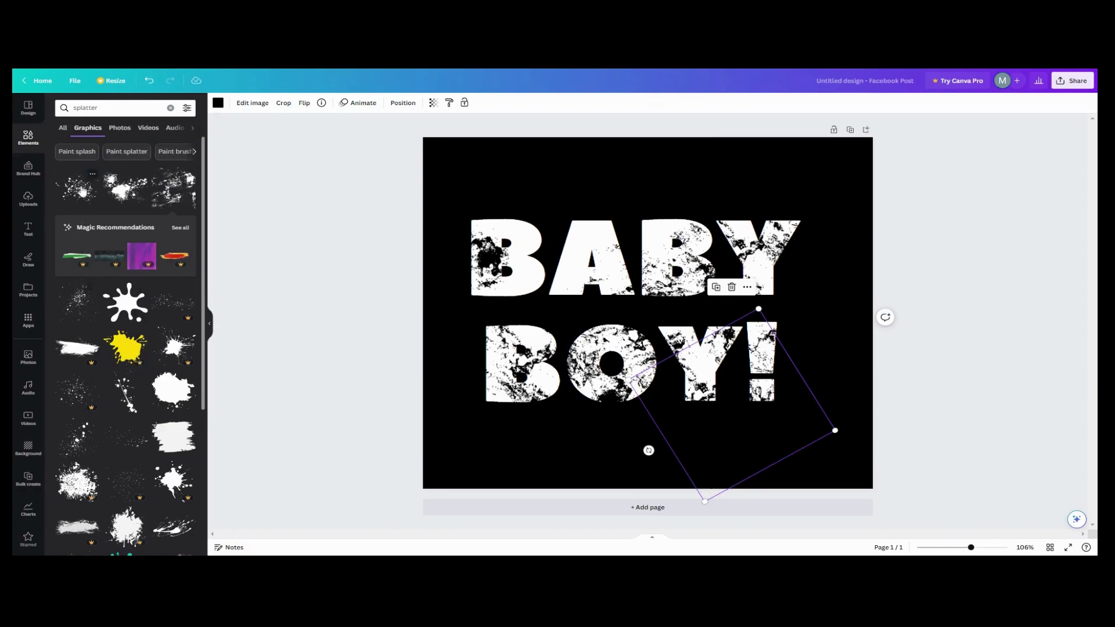
pyautogui.click(83, 191)
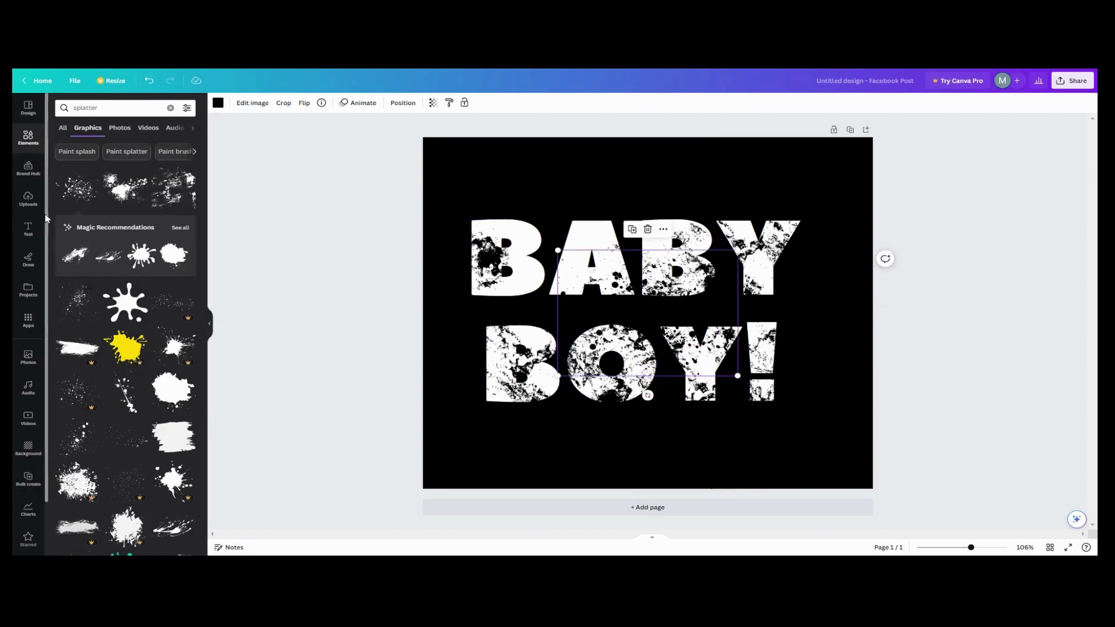
pyautogui.moveTo(592, 326); pyautogui.dragTo(511, 245)
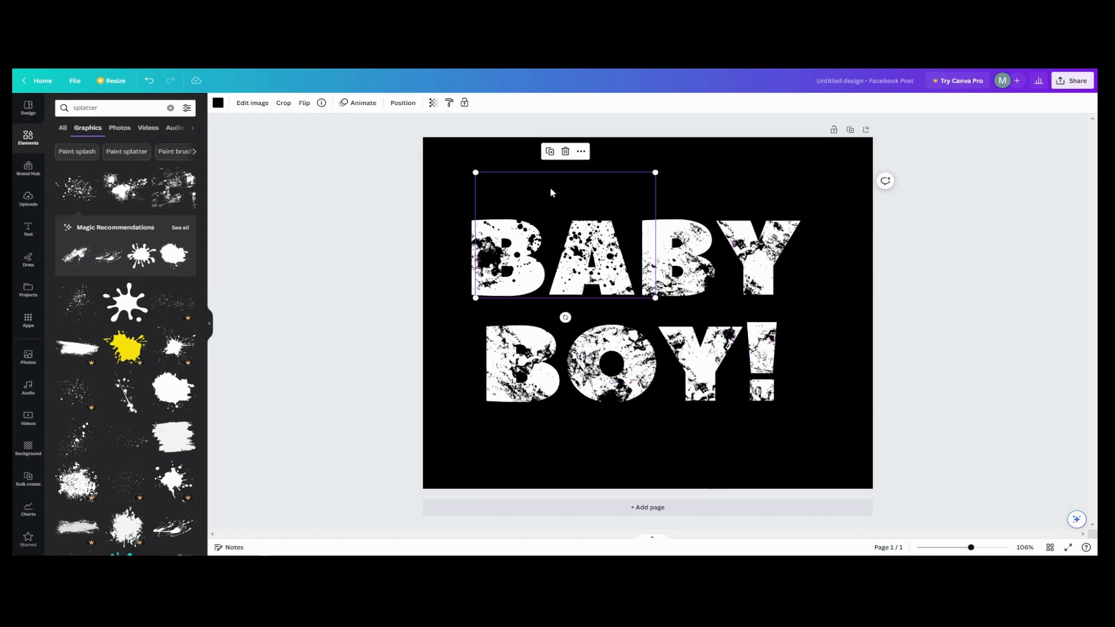
# Replace the dotted splatter with a grunge copy shrunk to about 153 by 152 over the A.
pyautogui.click(566, 151)
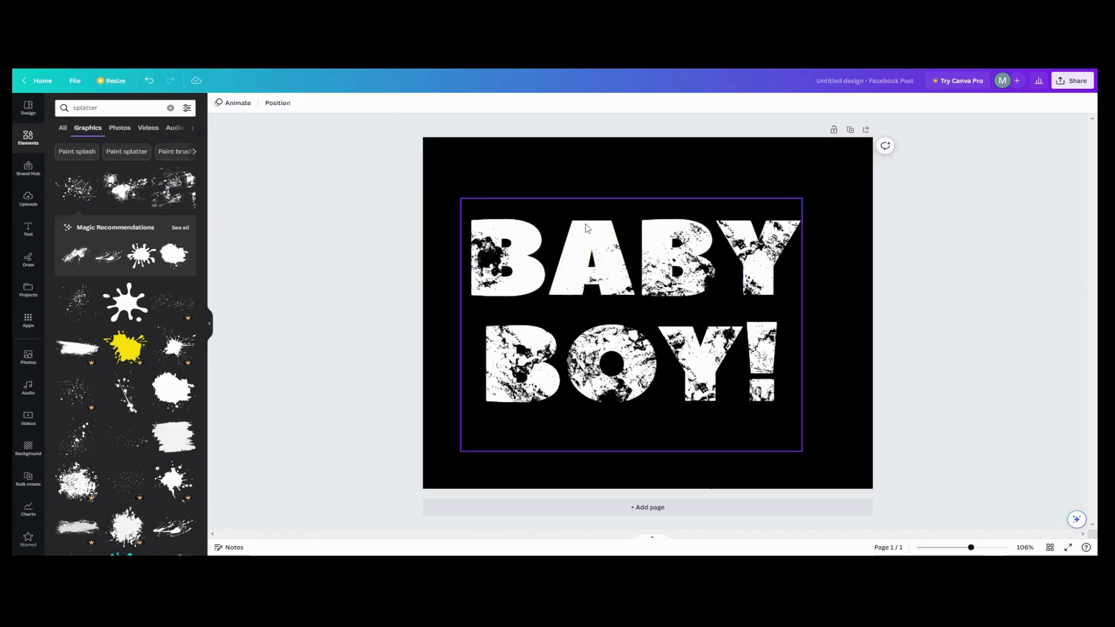
pyautogui.click(685, 292)
pyautogui.click(645, 224)
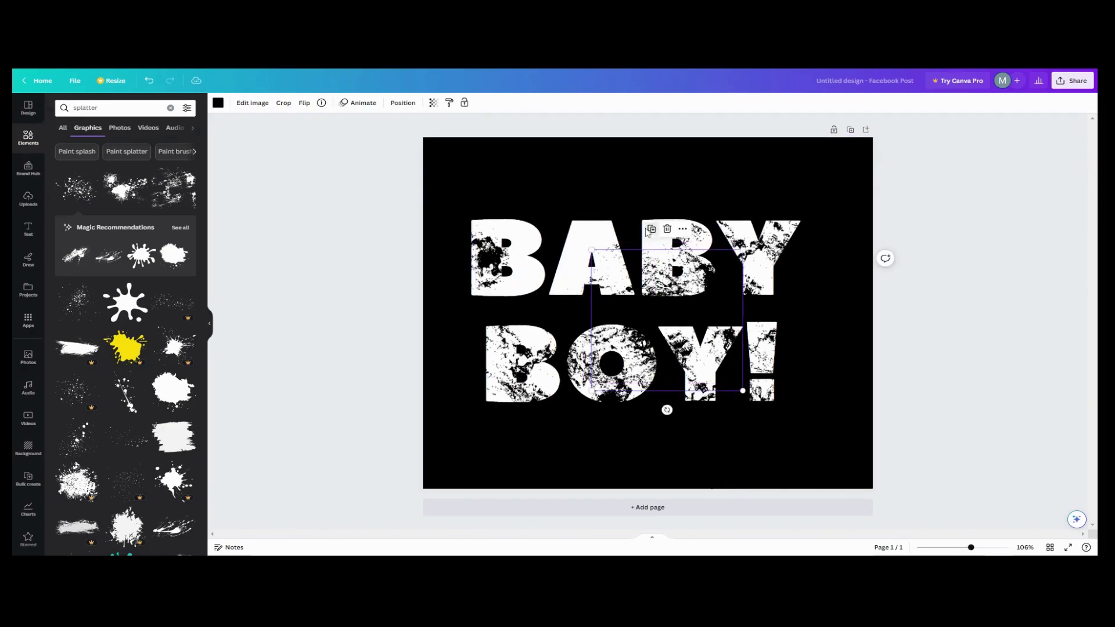
pyautogui.moveTo(671, 309); pyautogui.dragTo(620, 256)
pyautogui.moveTo(541, 196); pyautogui.dragTo(566, 255)
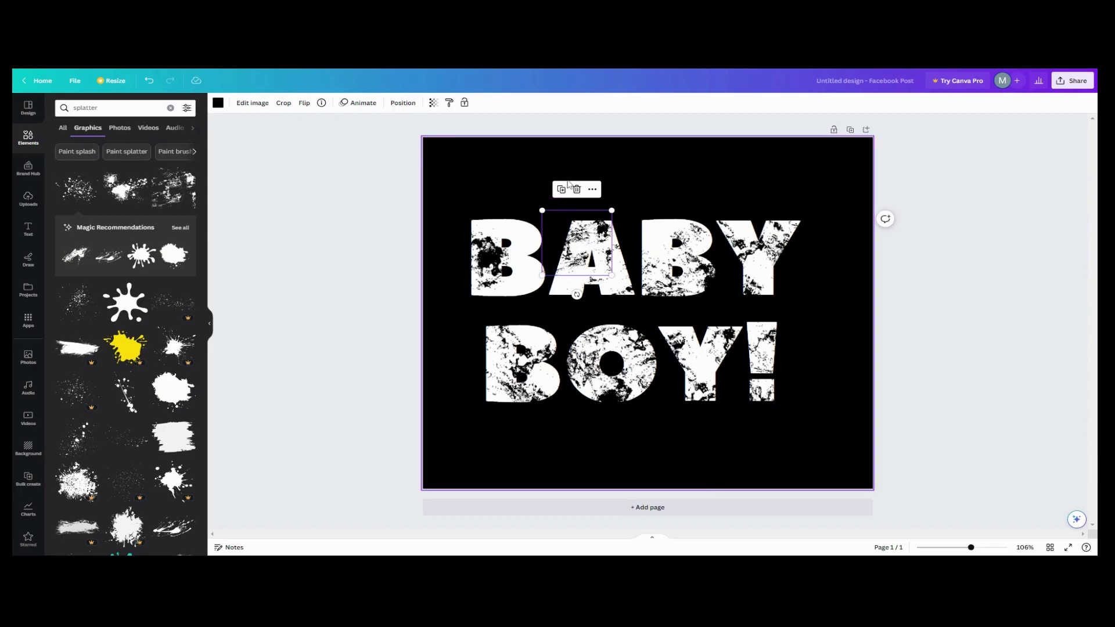
pyautogui.click(188, 174)
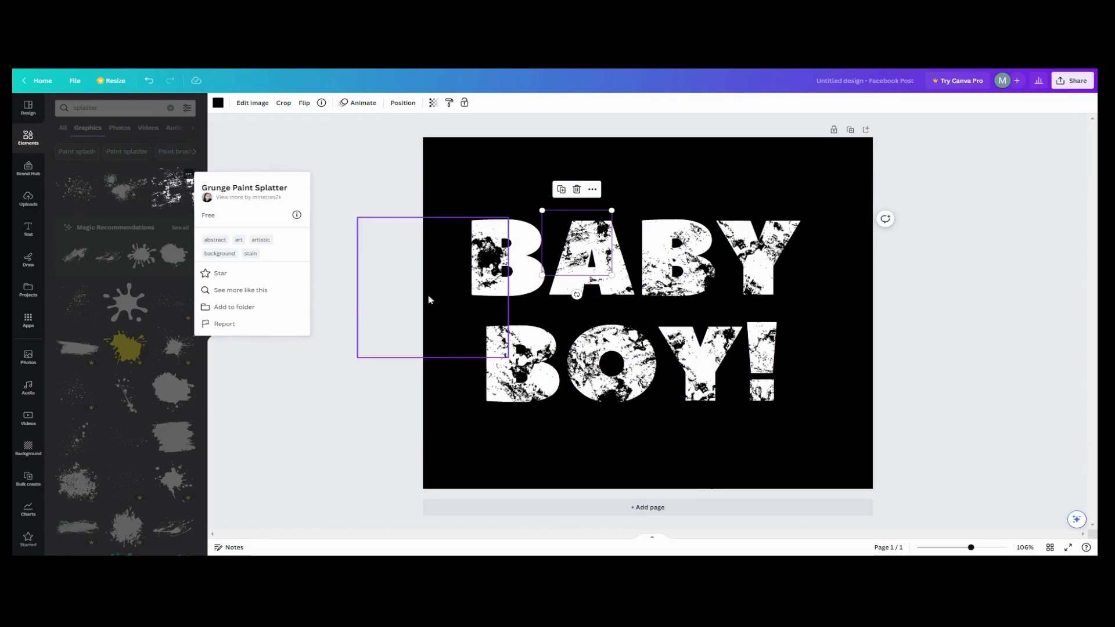
pyautogui.click(335, 249)
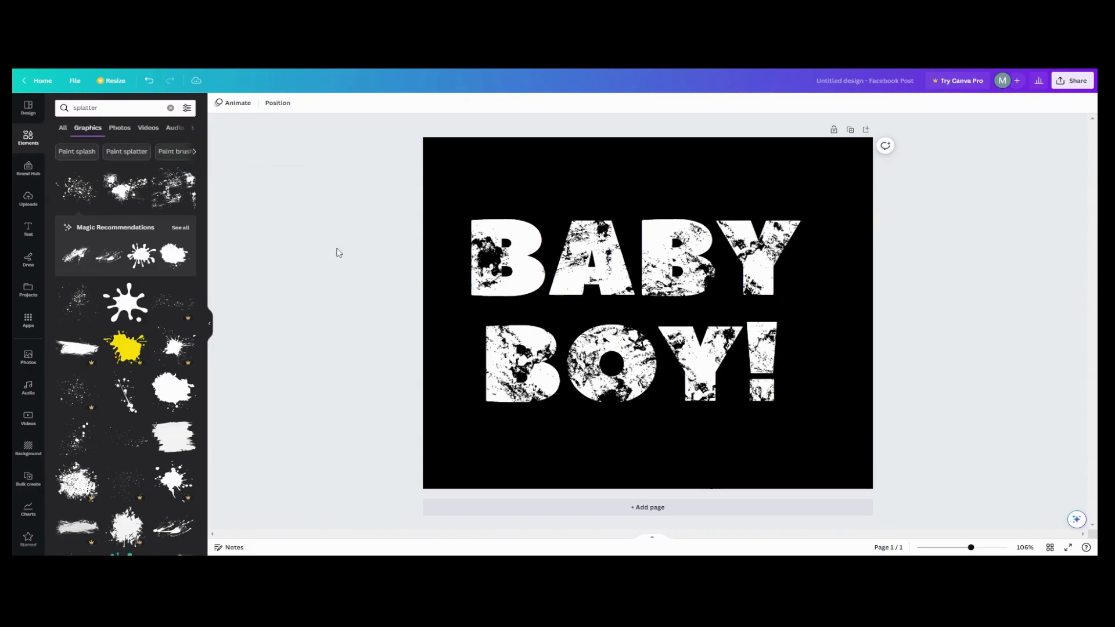
# Place small splatter copies on the B of BOY and B of BABY, adjusting the rotated splatter.
pyautogui.click(561, 190)
pyautogui.moveTo(587, 245); pyautogui.dragTo(536, 342)
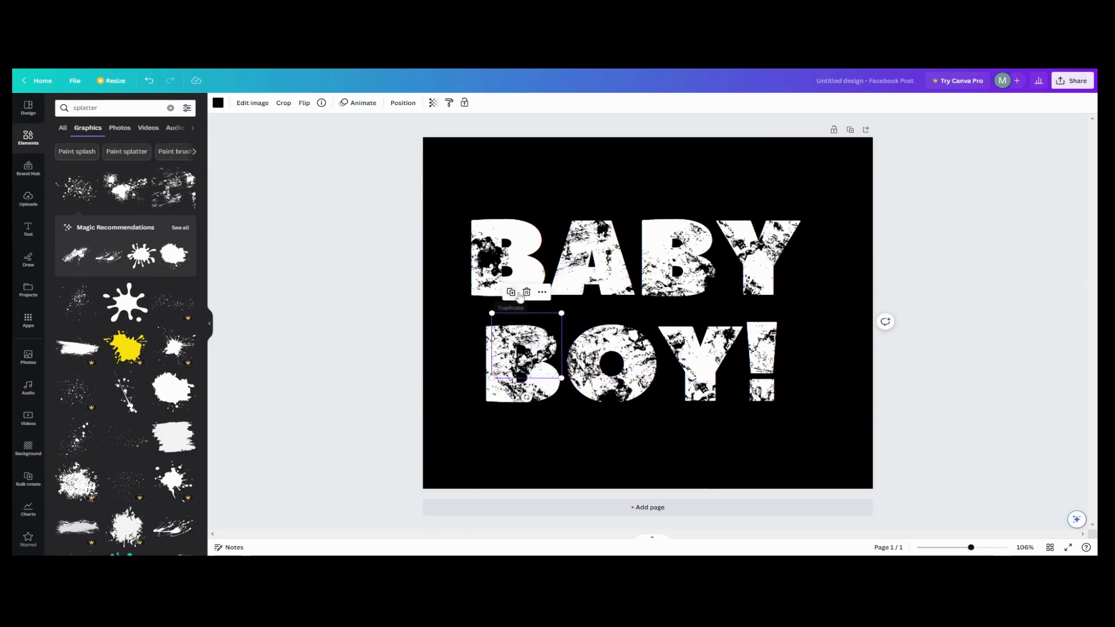
pyautogui.click(512, 293)
pyautogui.moveTo(491, 447); pyautogui.dragTo(546, 254)
pyautogui.moveTo(625, 342)
pyautogui.mouseDown()
pyautogui.moveTo(639, 346)
pyautogui.moveTo(618, 346)
pyautogui.mouseUp()
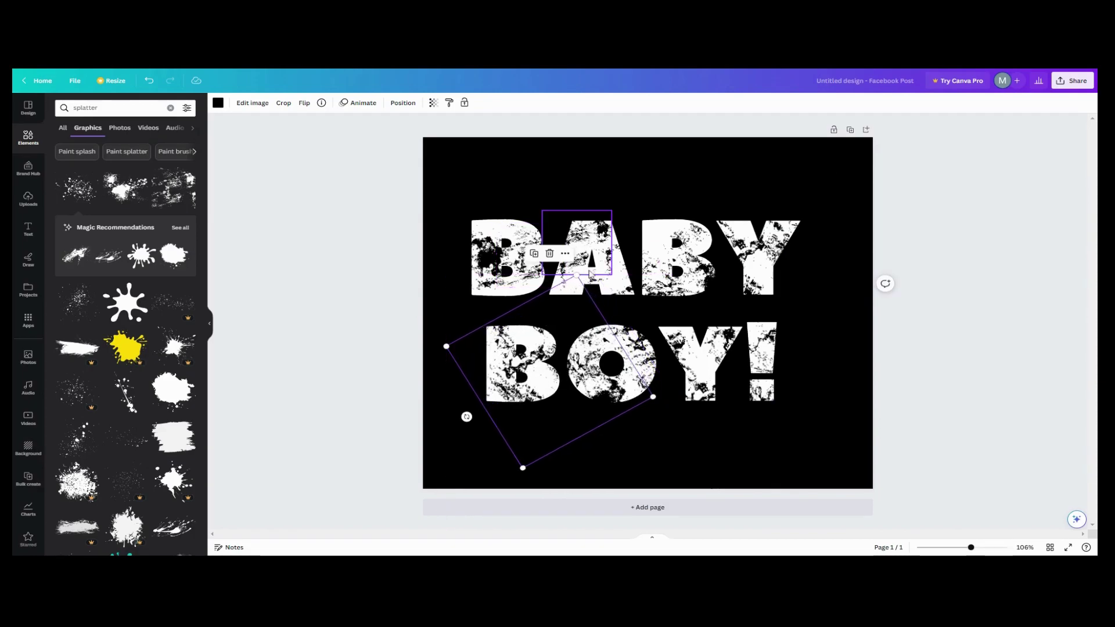
pyautogui.moveTo(587, 288); pyautogui.dragTo(662, 247)
# Rotate a small splatter onto the Y of BOY and duplicate another splatter over the B.
pyautogui.click(659, 281)
pyautogui.click(662, 246)
pyautogui.moveTo(638, 267); pyautogui.dragTo(633, 270)
pyautogui.moveTo(660, 223); pyautogui.dragTo(695, 367)
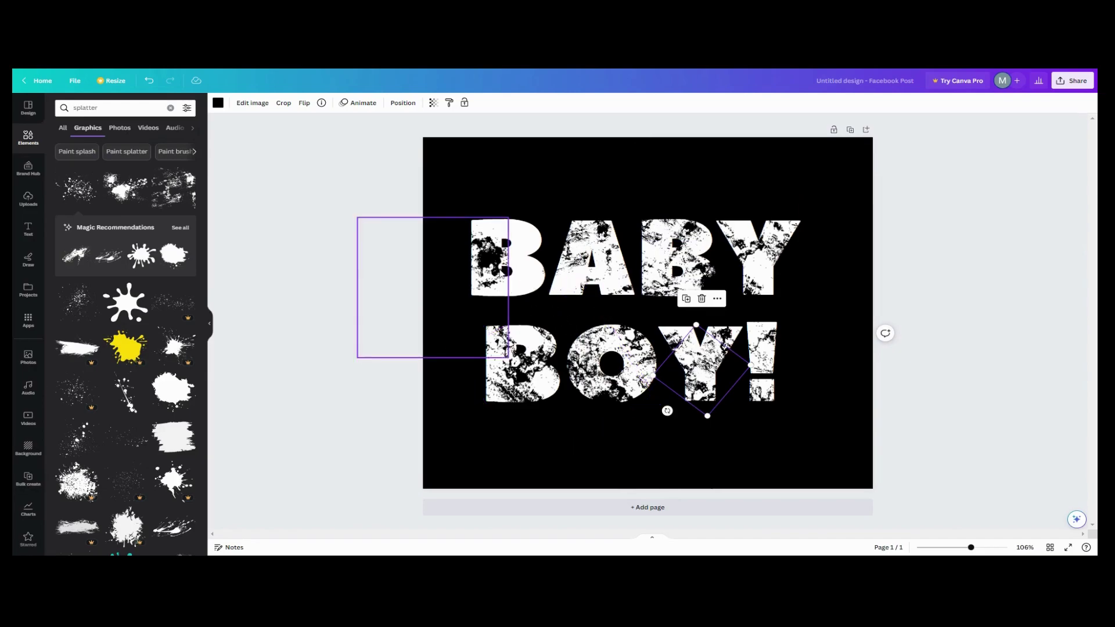
pyautogui.click(504, 270)
pyautogui.click(579, 229)
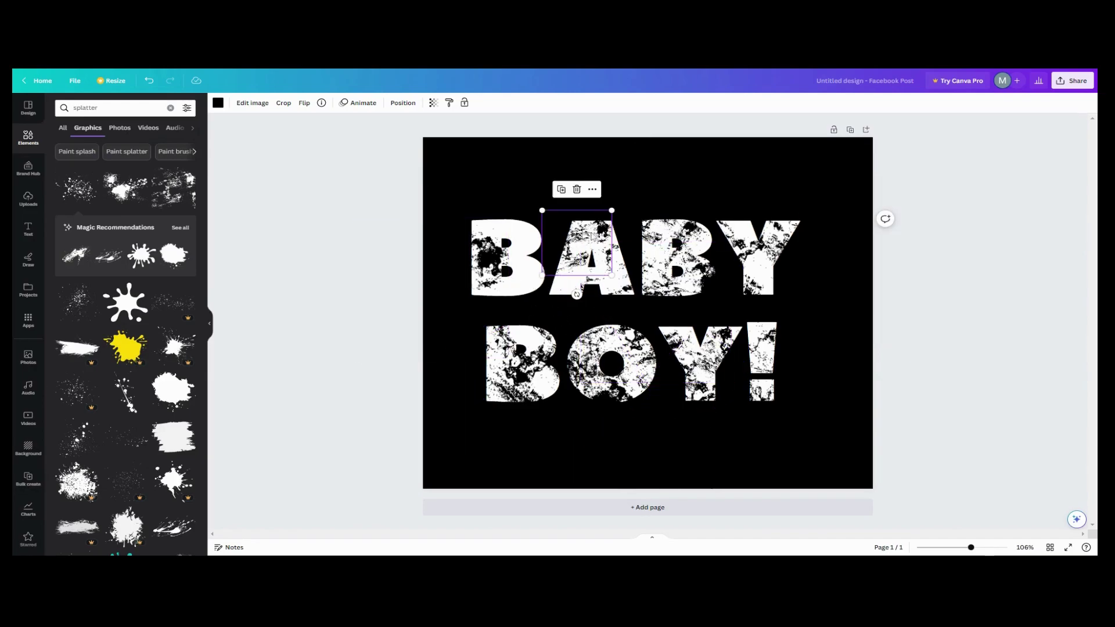
pyautogui.moveTo(578, 219); pyautogui.dragTo(509, 288)
pyautogui.click(511, 197)
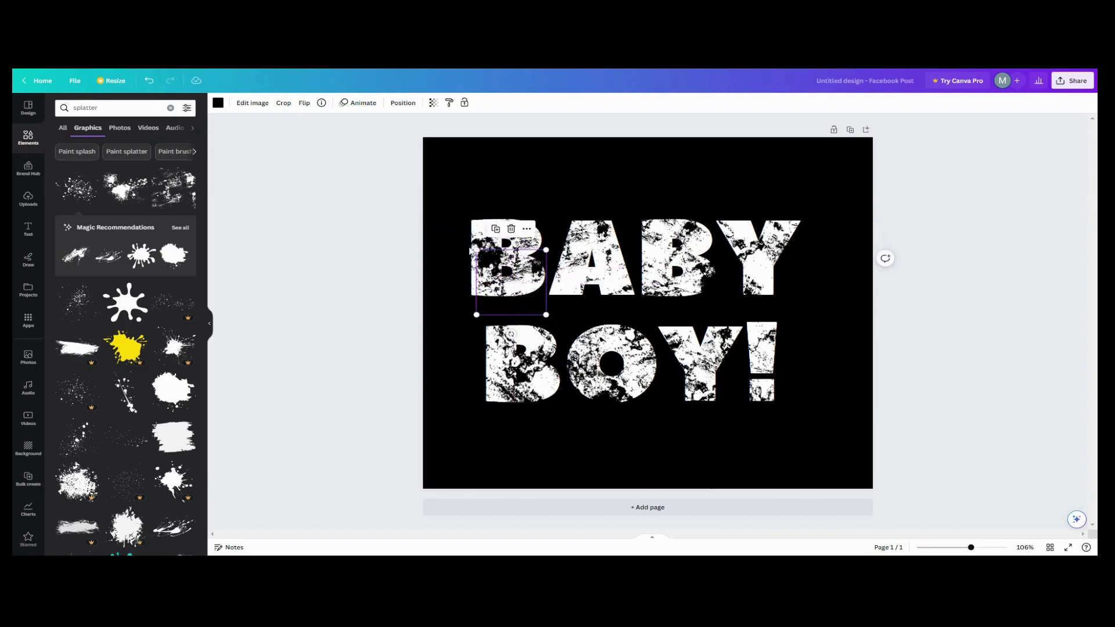
pyautogui.click(423, 210)
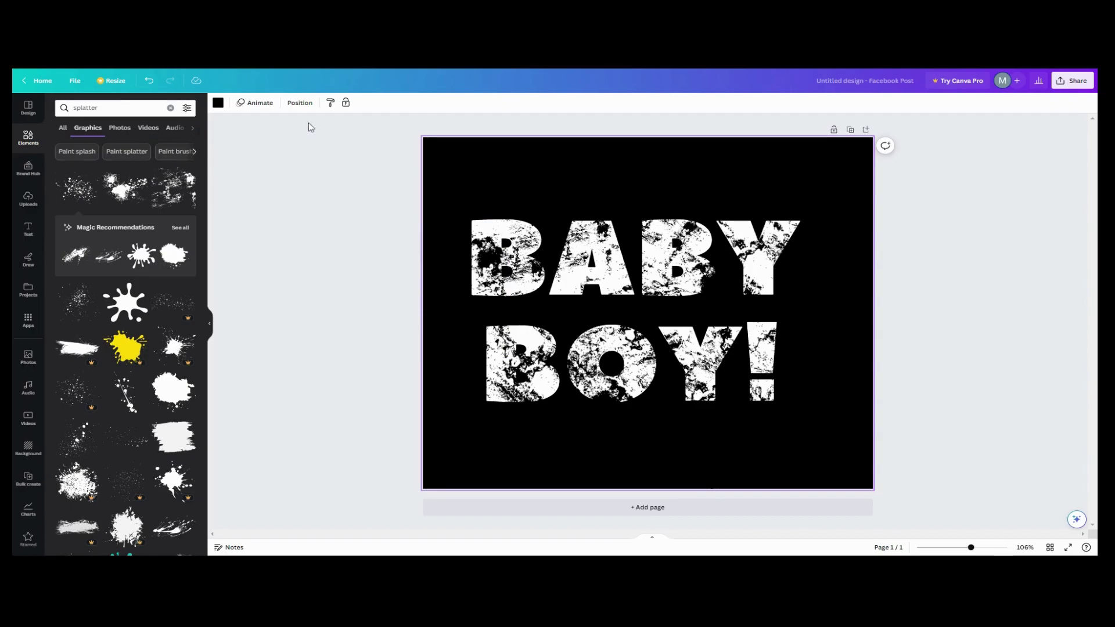
# Select the BABY BOY! text layer in Layers and duplicate it.
pyautogui.click(300, 102)
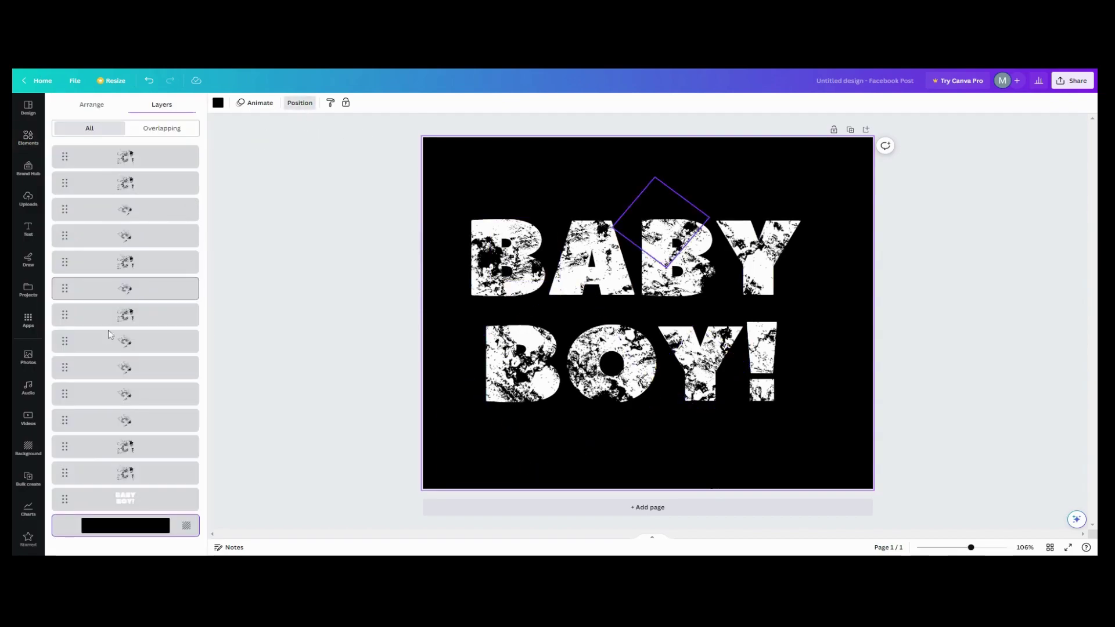
pyautogui.click(174, 499)
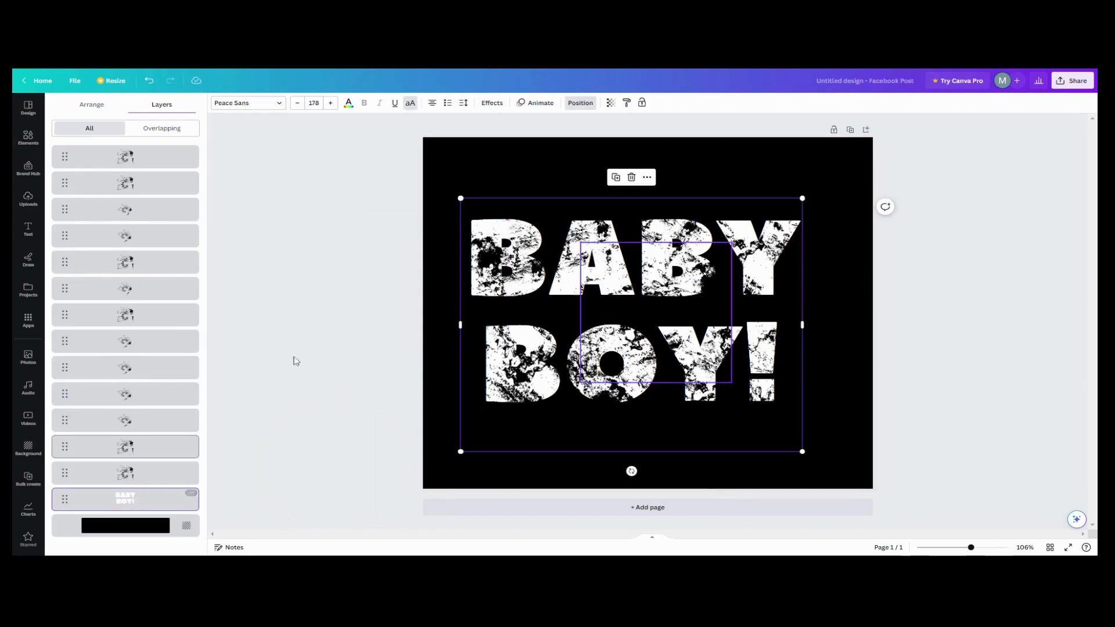
pyautogui.click(616, 178)
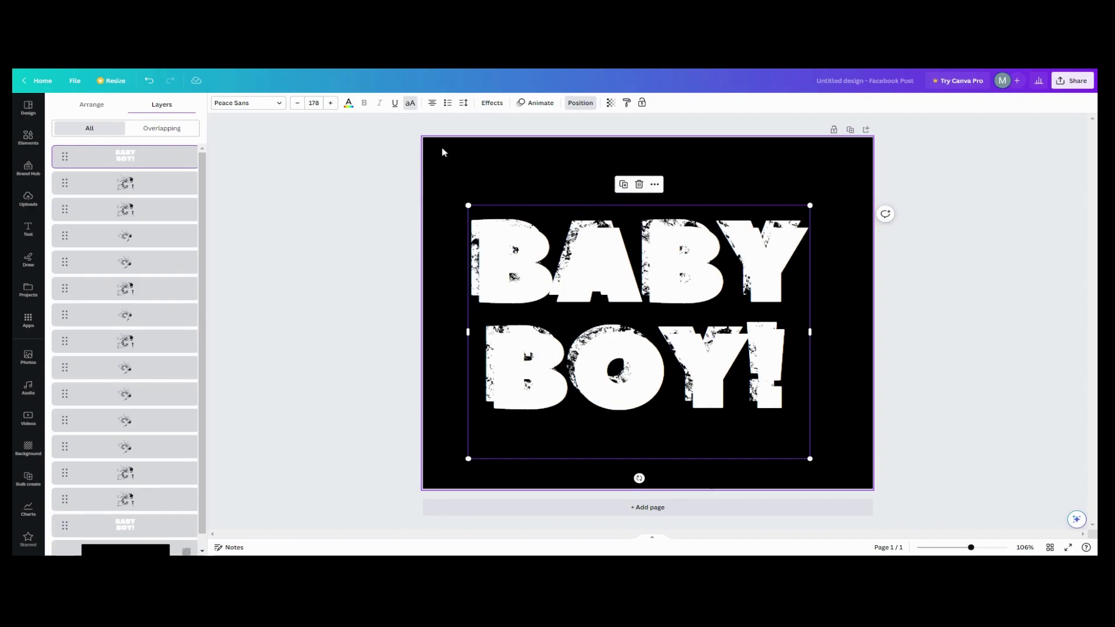
# Give the top BABY BOY! copy a Hollow effect, thickness 11, aligned over the distressed letters.
pyautogui.click(491, 104)
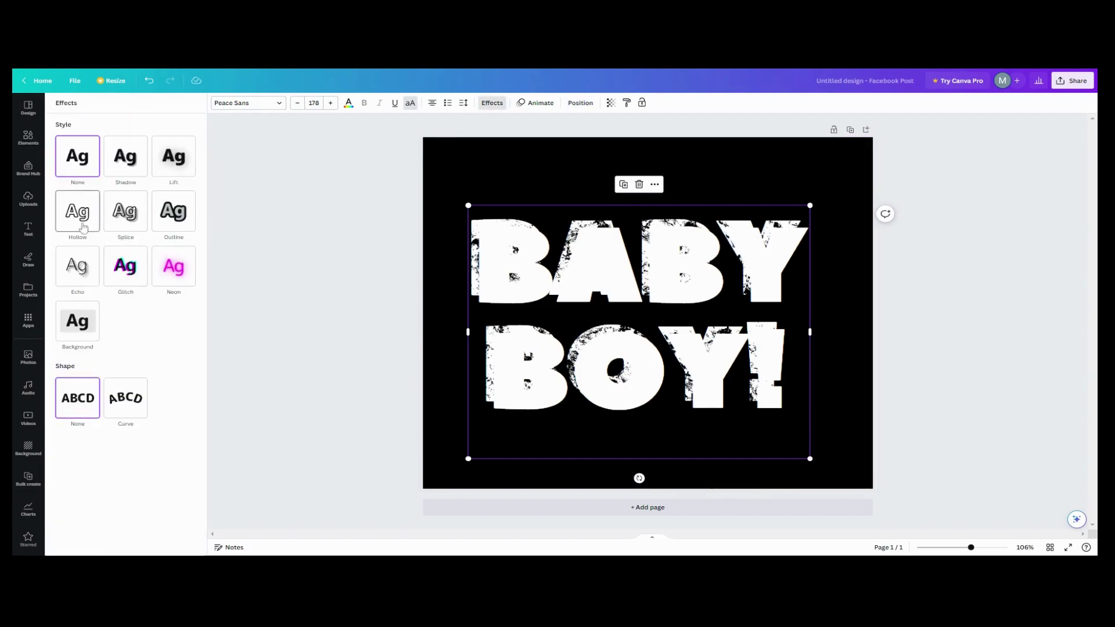
pyautogui.click(83, 227)
pyautogui.moveTo(126, 269); pyautogui.dragTo(71, 270)
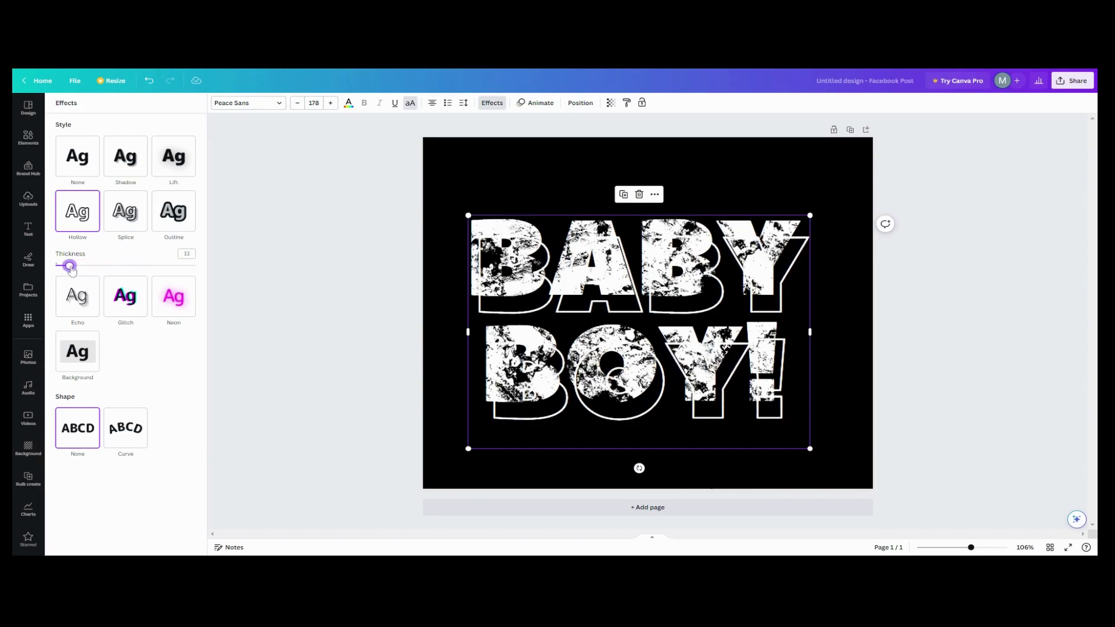
pyautogui.moveTo(558, 428); pyautogui.dragTo(549, 410)
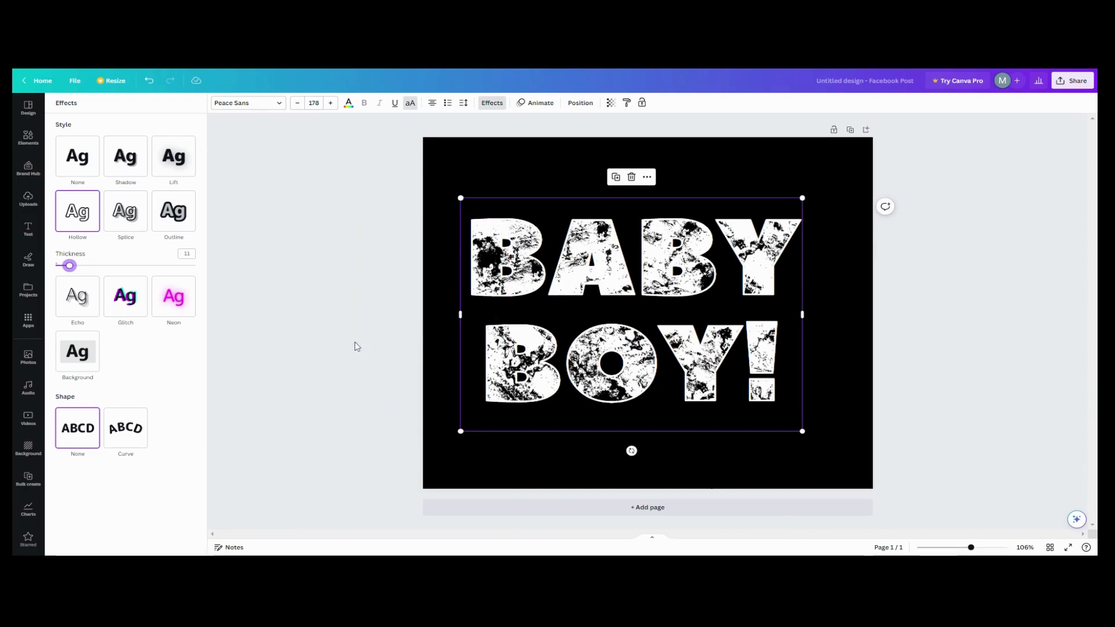
pyautogui.moveTo(549, 204)
pyautogui.mouseDown()
pyautogui.moveTo(653, 221)
pyautogui.moveTo(535, 218)
pyautogui.moveTo(546, 207)
pyautogui.mouseUp()
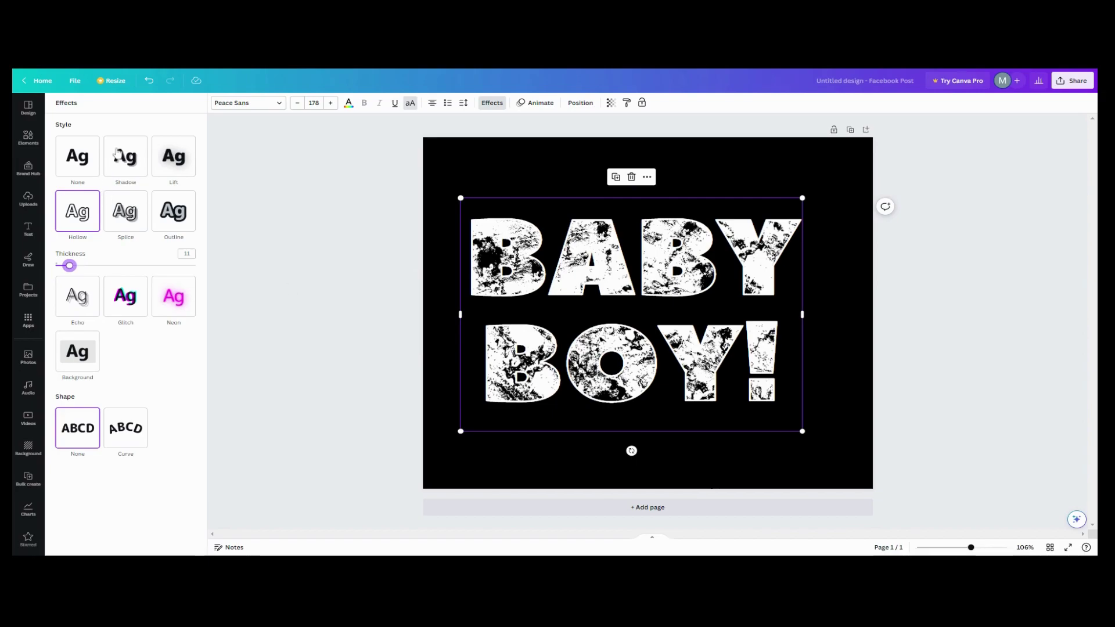
pyautogui.click(75, 81)
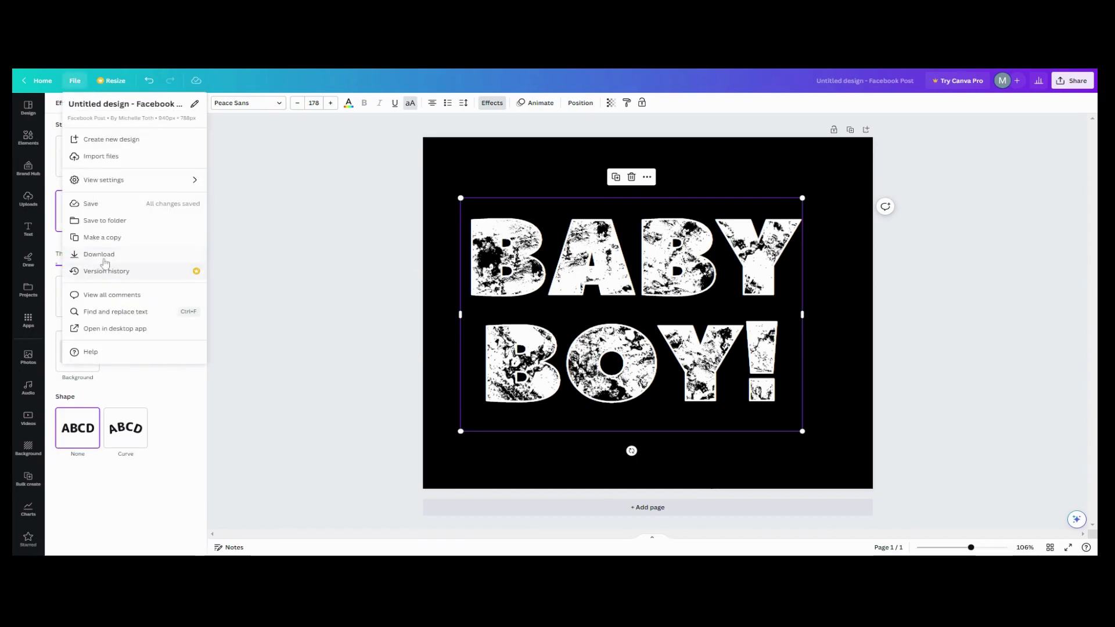
# Download the design as a PNG file.
pyautogui.click(94, 254)
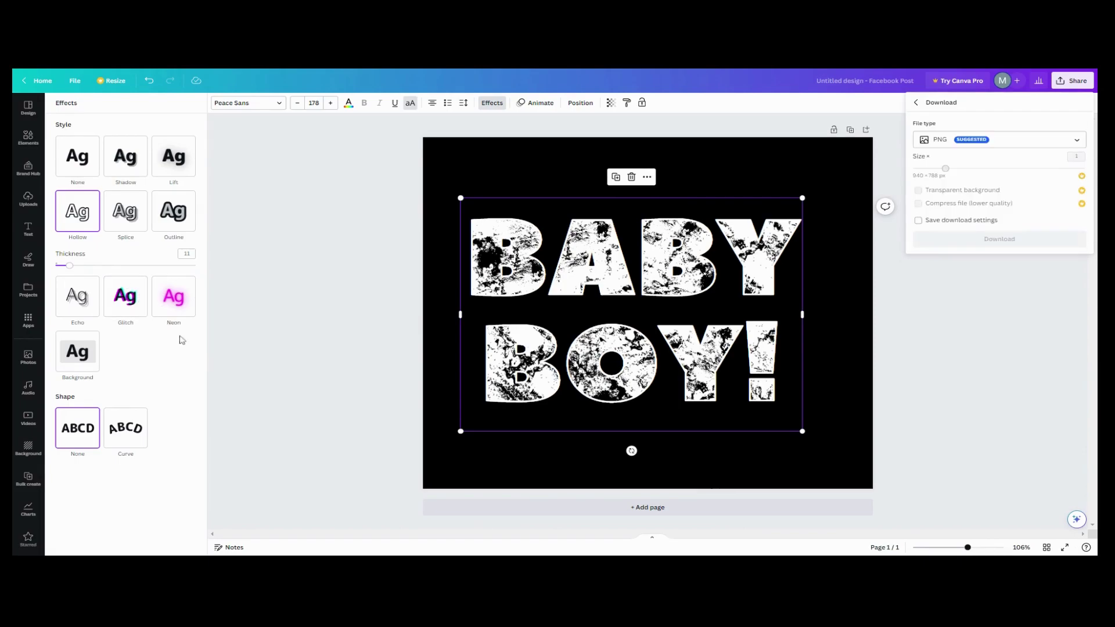
pyautogui.click(1041, 243)
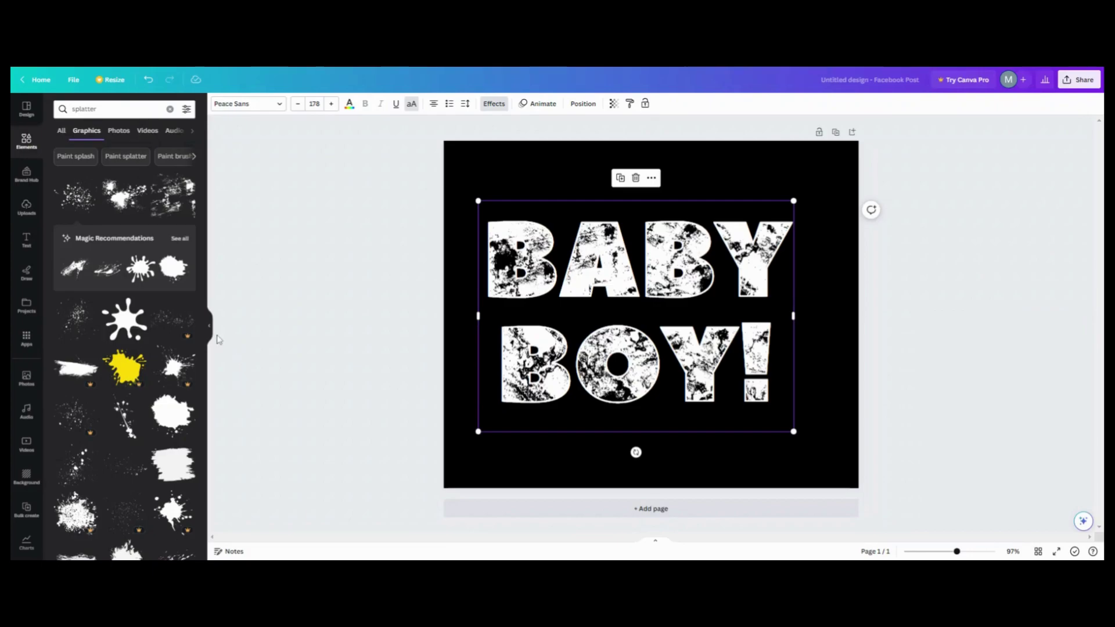
# Add a blank second page and give it a light green-to-blue gradient background.
pyautogui.click(210, 325)
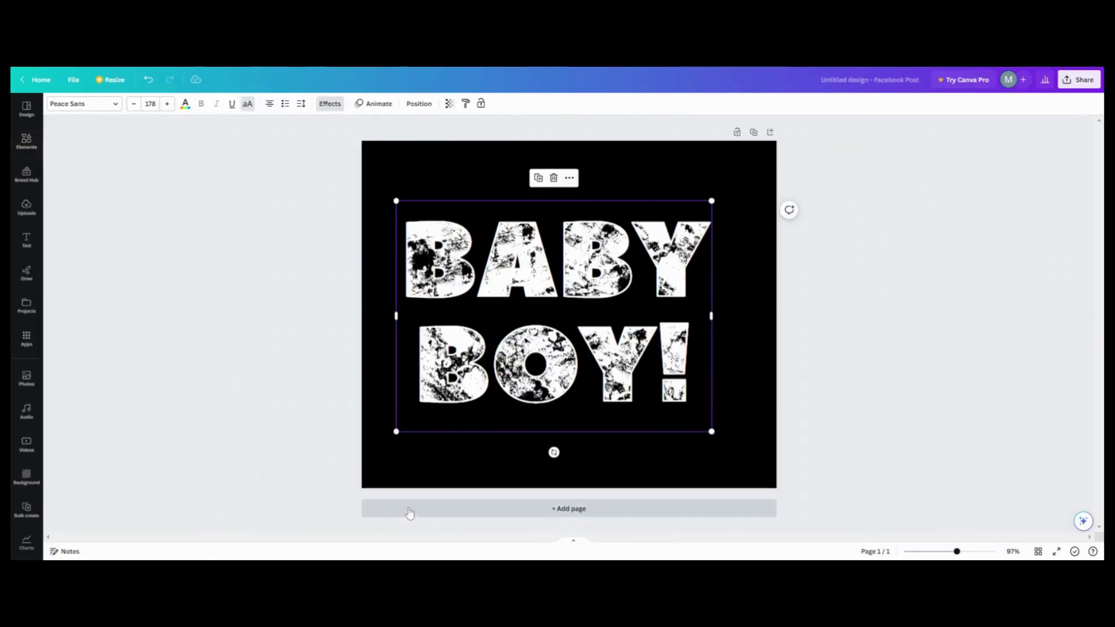
pyautogui.click(408, 511)
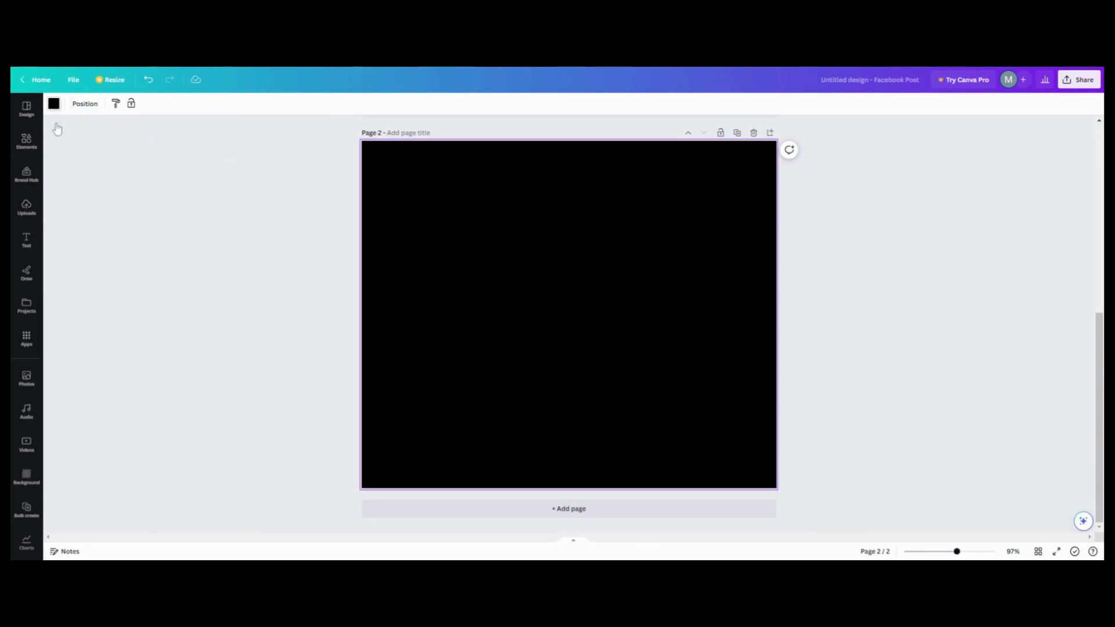
pyautogui.click(54, 105)
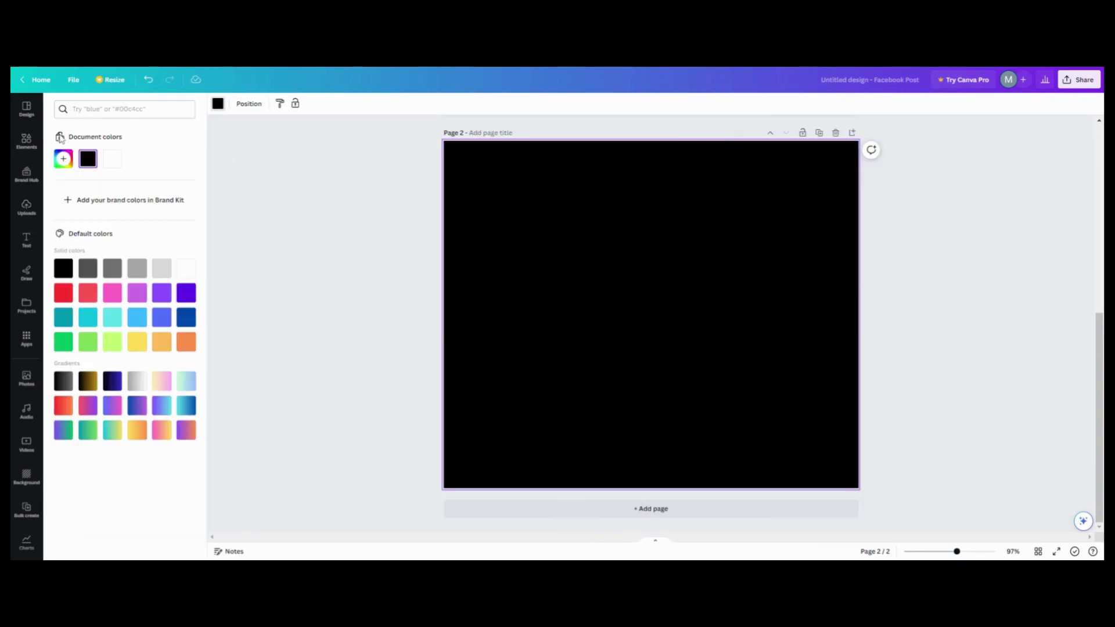
pyautogui.click(186, 381)
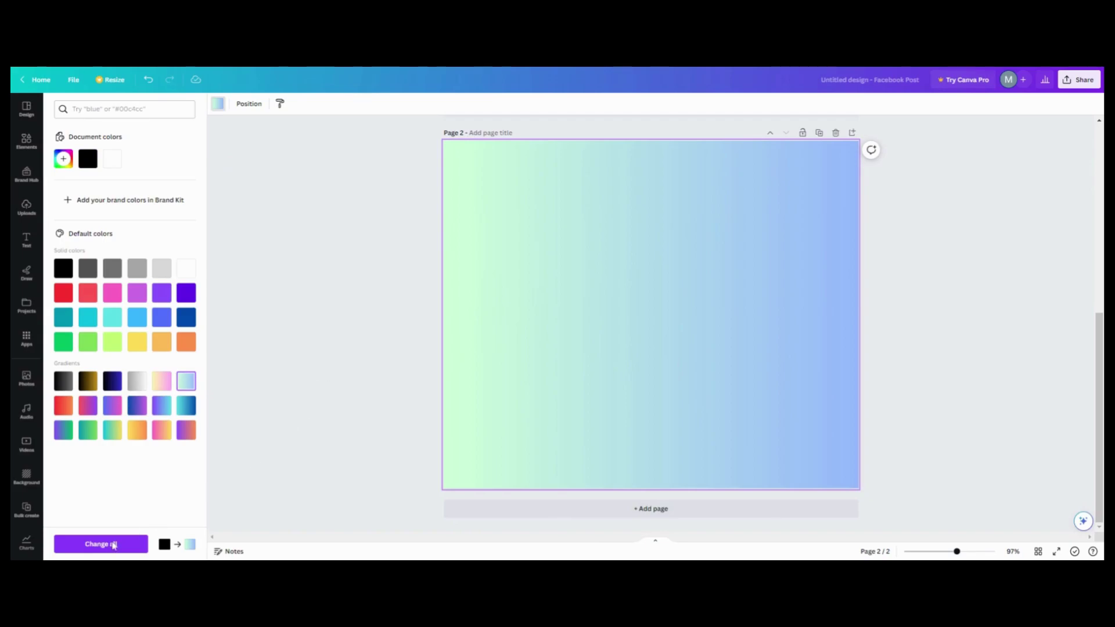
pyautogui.click(26, 208)
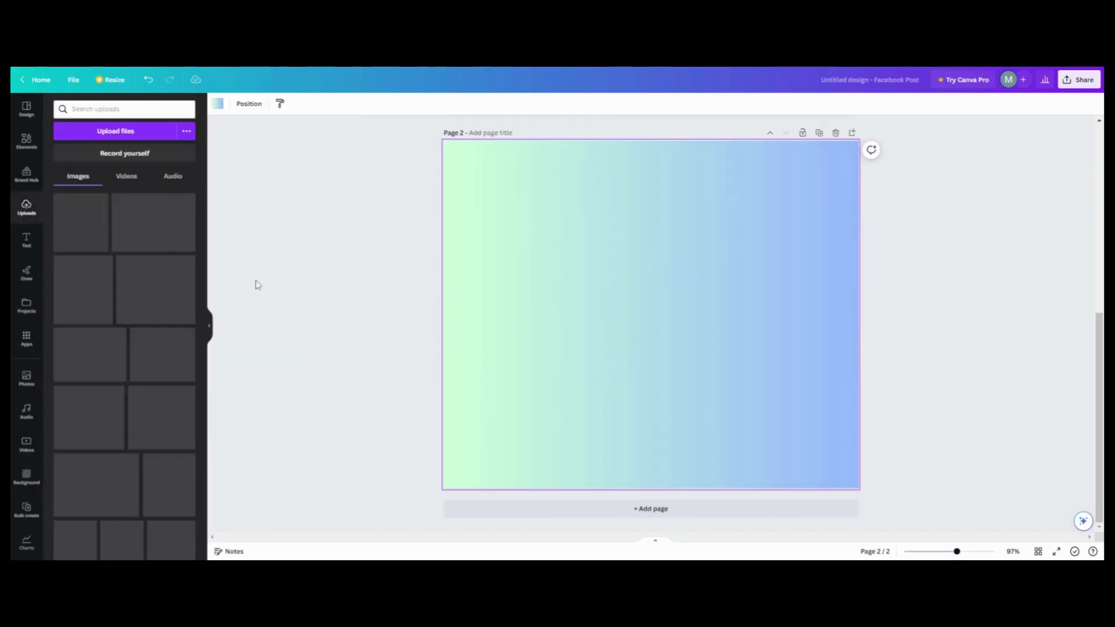
# Paste the exported BABY BOY! PNG onto page 2 and enlarge it across most of the page.
pyautogui.hotkey('ctrl', 'v')
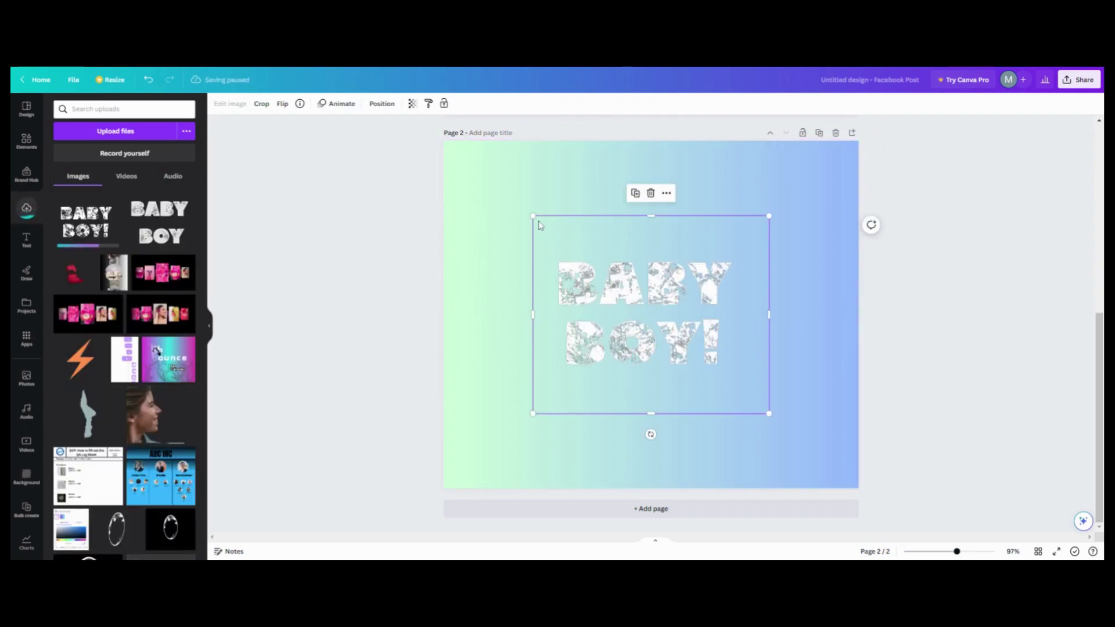
pyautogui.moveTo(527, 218); pyautogui.dragTo(441, 189)
pyautogui.moveTo(768, 413); pyautogui.dragTo(813, 451)
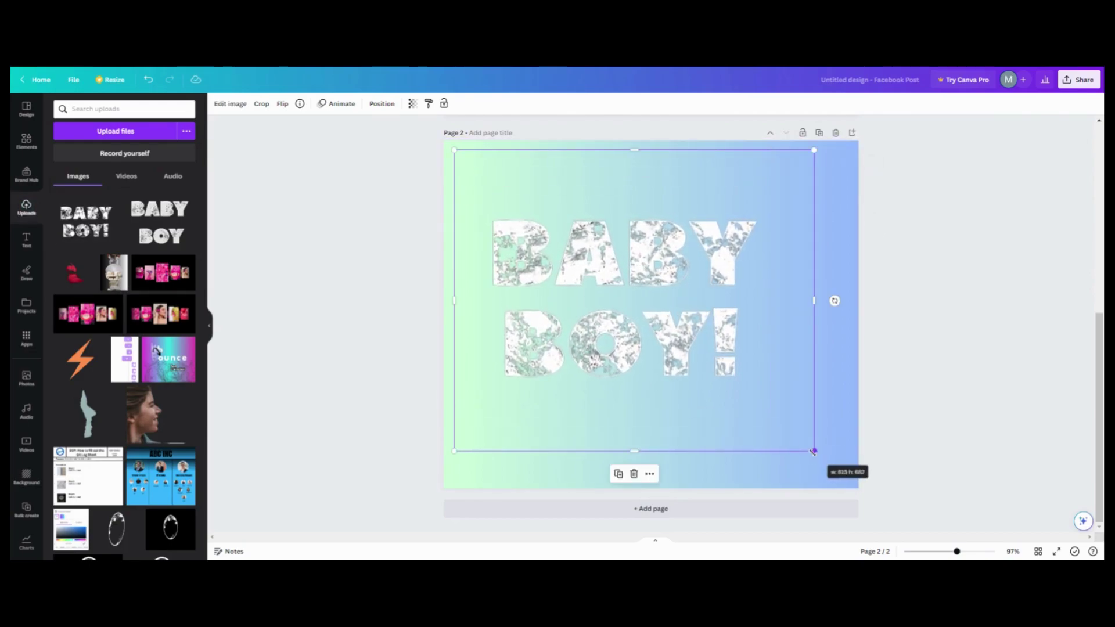
pyautogui.click(453, 177)
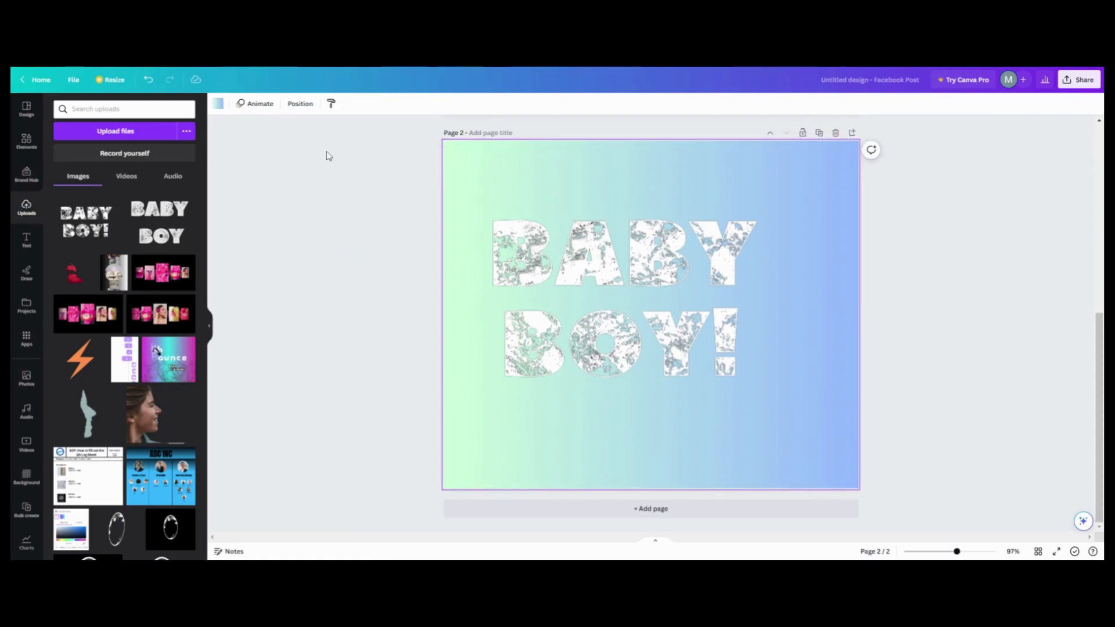
# Make the page 2 background solid dark blue and nudge the BABY BOY! image down-right.
pyautogui.click(218, 104)
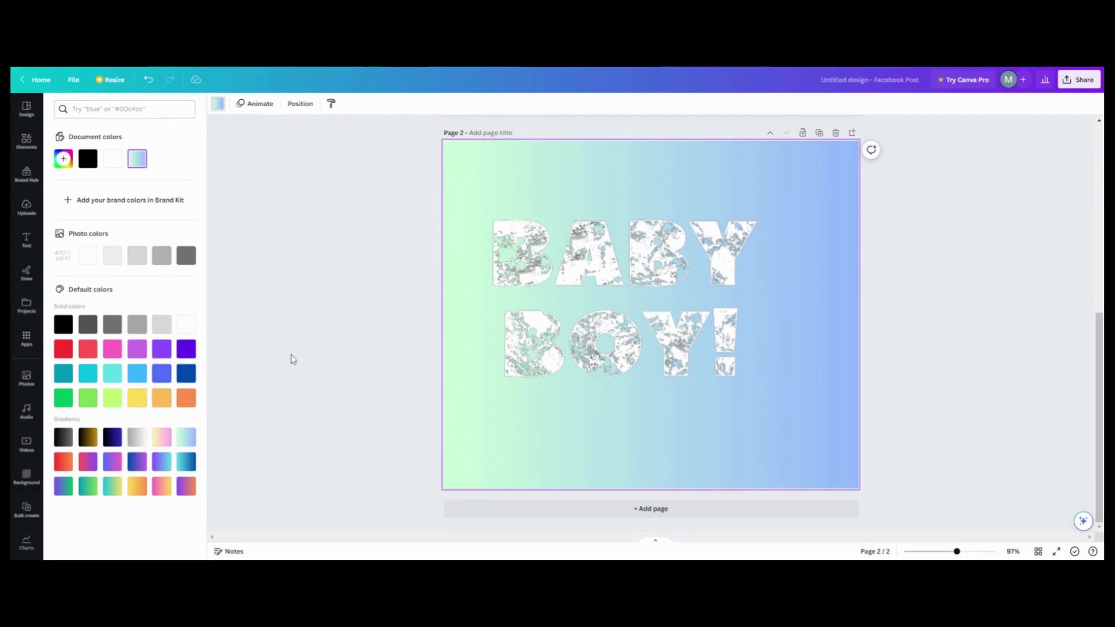
pyautogui.click(186, 374)
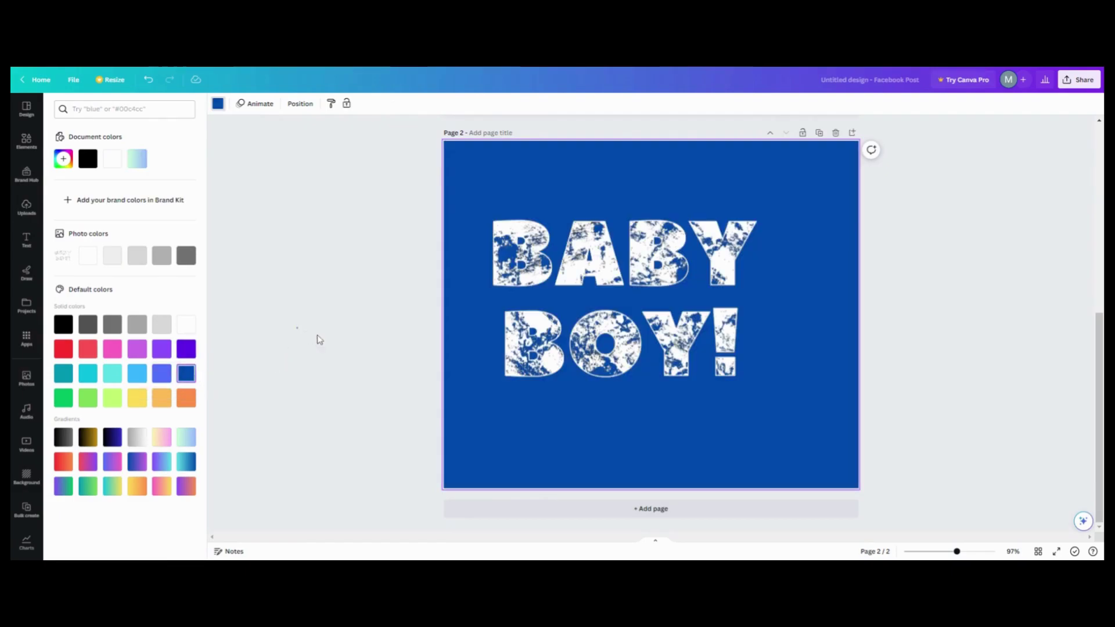
pyautogui.click(308, 337)
pyautogui.moveTo(444, 332); pyautogui.dragTo(469, 352)
pyautogui.click(404, 328)
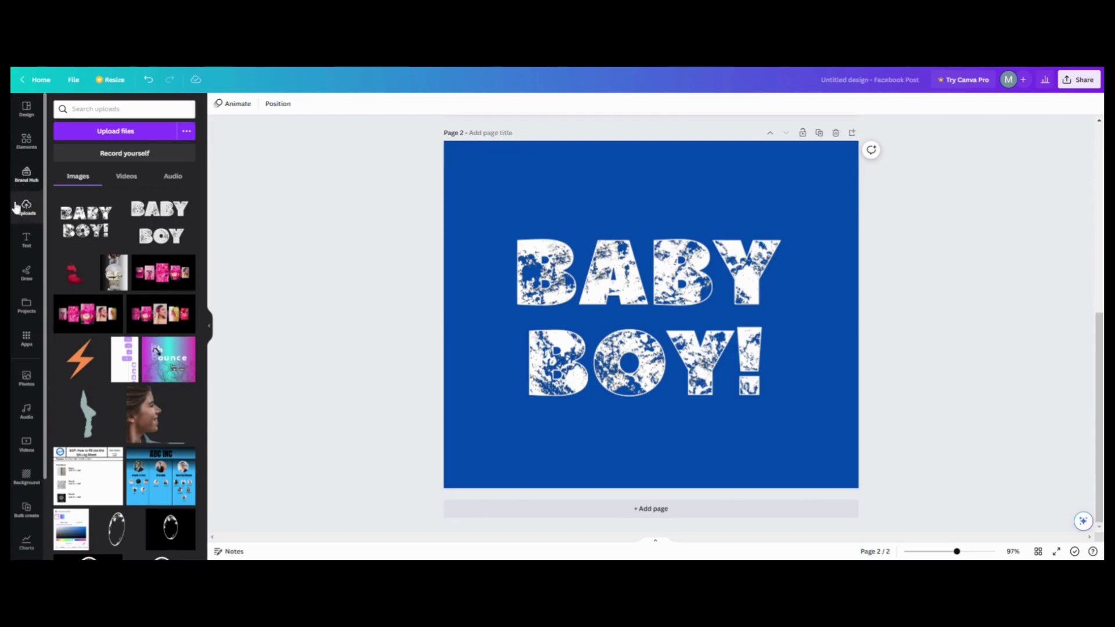
# Add the daisy flower photo from Photos and send it behind the BABY BOY! lettering.
pyautogui.scroll(-5, 65, 320)
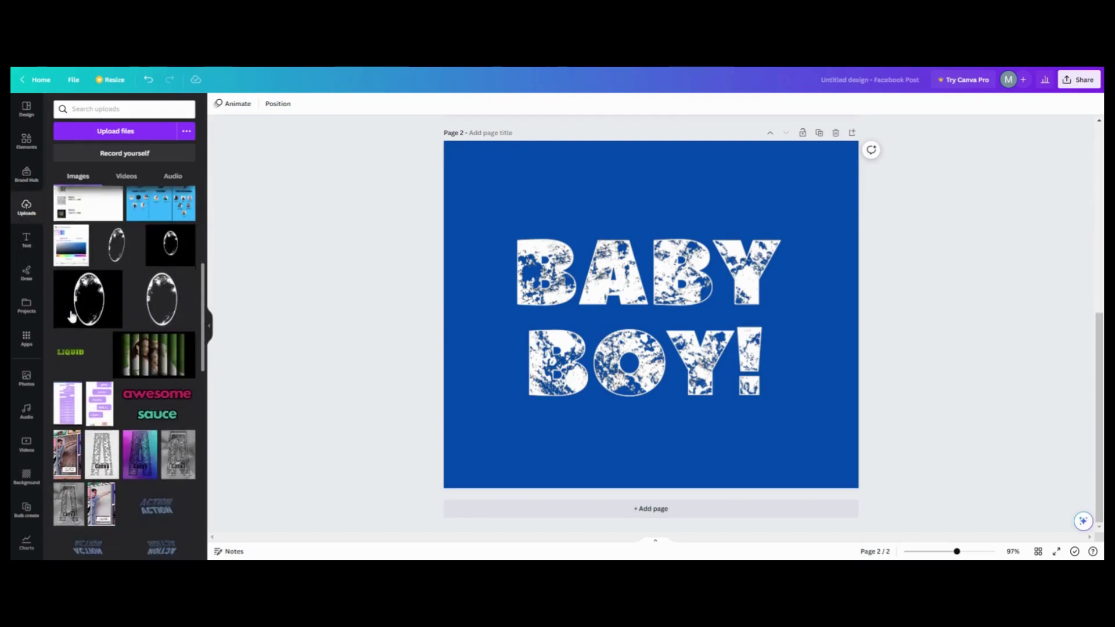
pyautogui.scroll(-2, 71, 317)
pyautogui.scroll(5, 72, 319)
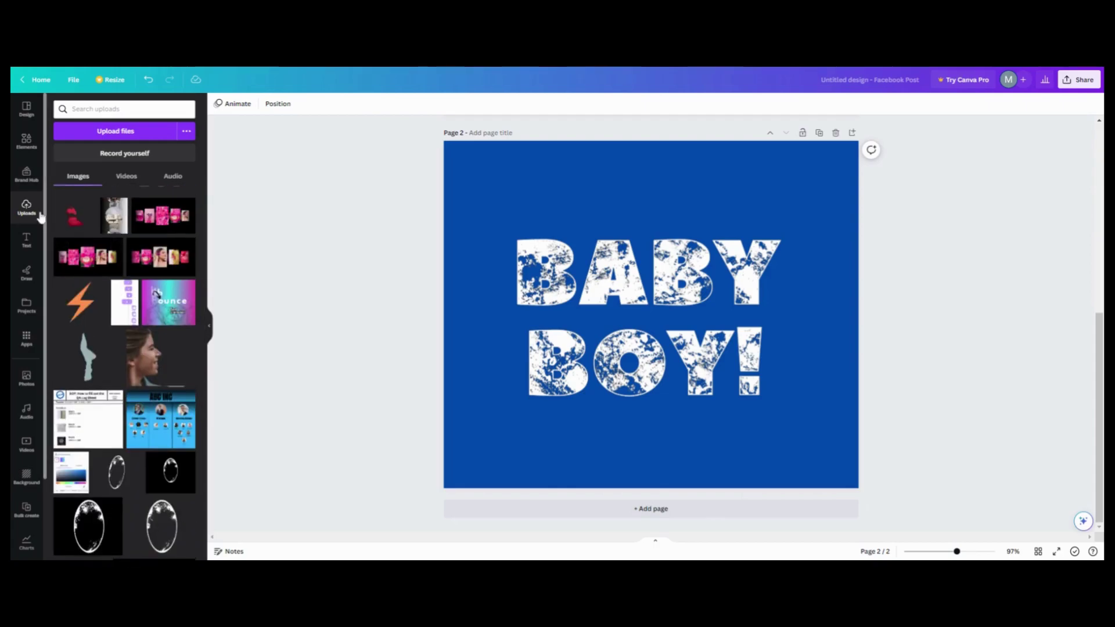
pyautogui.click(26, 378)
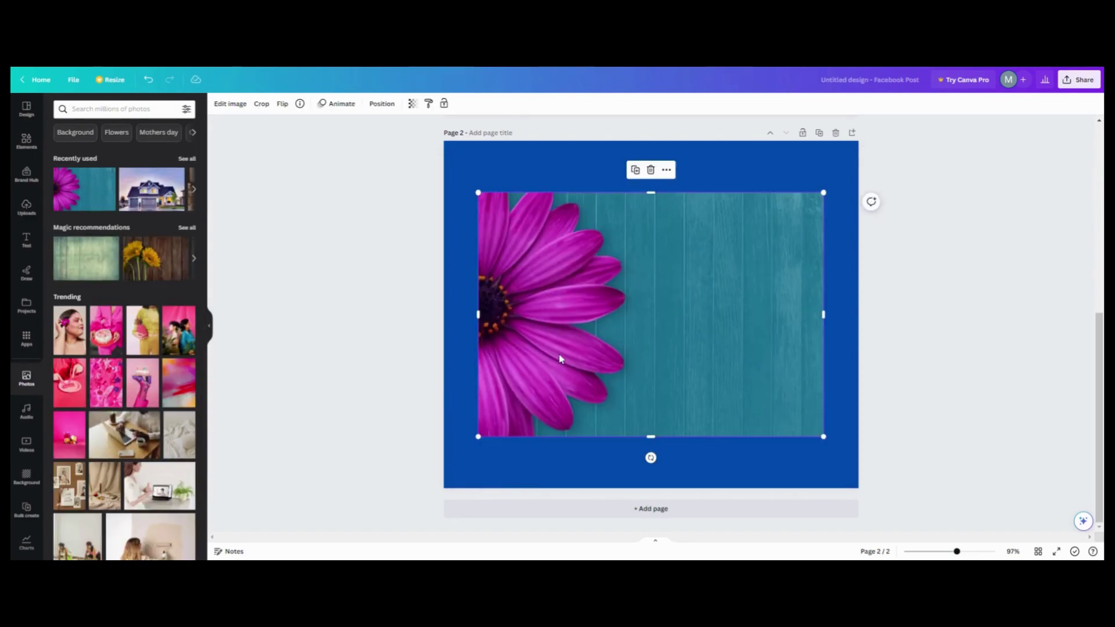
pyautogui.click(666, 171)
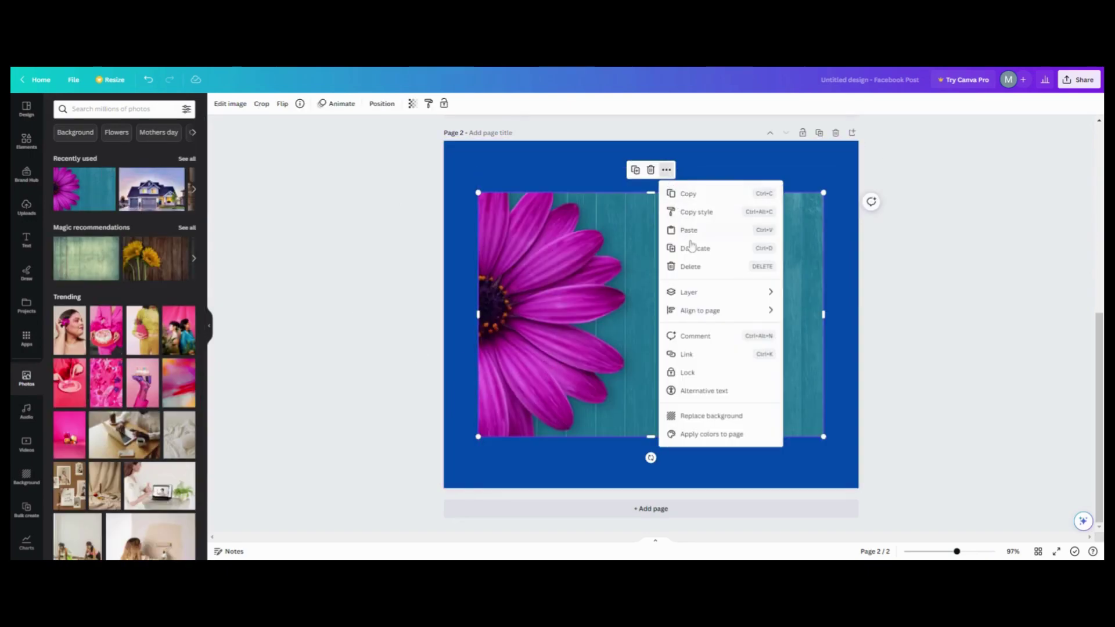
pyautogui.moveTo(719, 295)
pyautogui.click(823, 332)
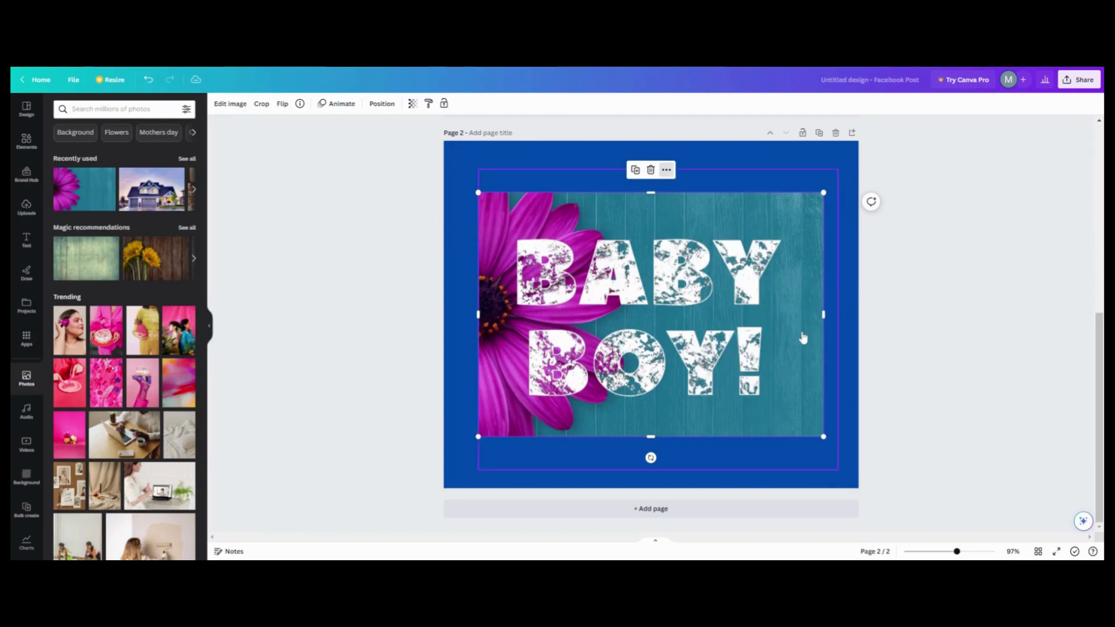
pyautogui.click(422, 320)
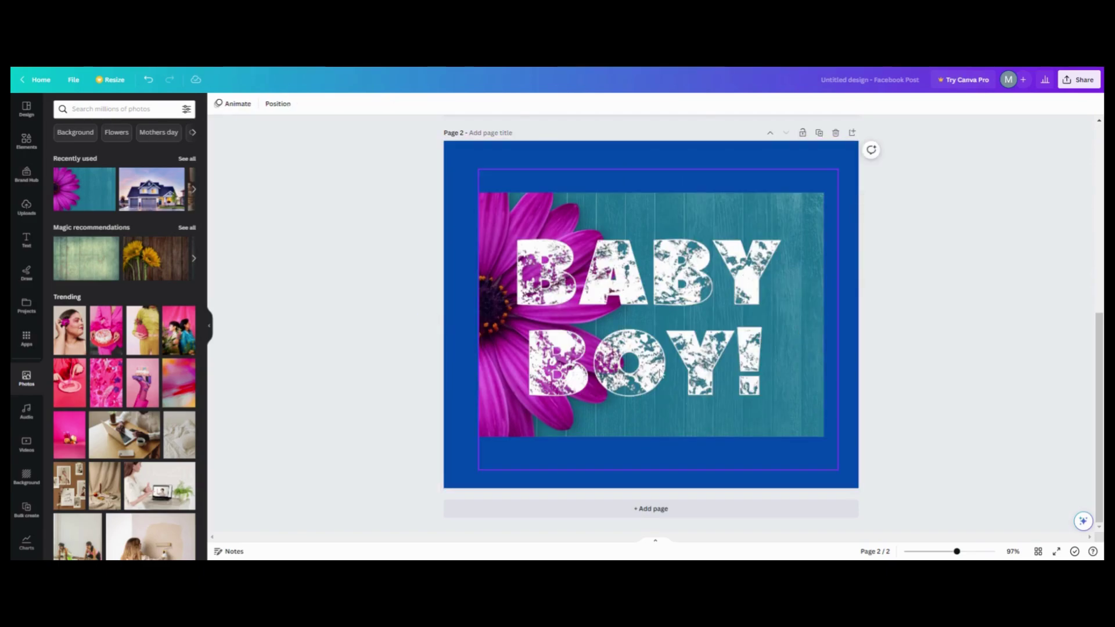